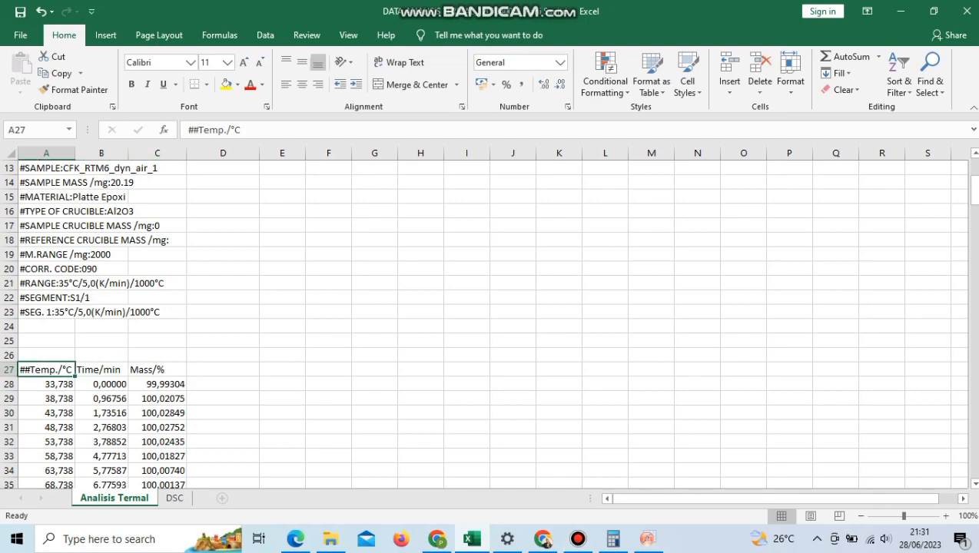
Step: Copy the temperature column with its header, A27:A221, from Excel into column A of Book1 in OriginPro, starting in the Comments row
{"action": "left_click_drag", "start_coordinate": [46, 370], "coordinate": [66, 186]}
{"action": "key", "text": "ctrl+c"}
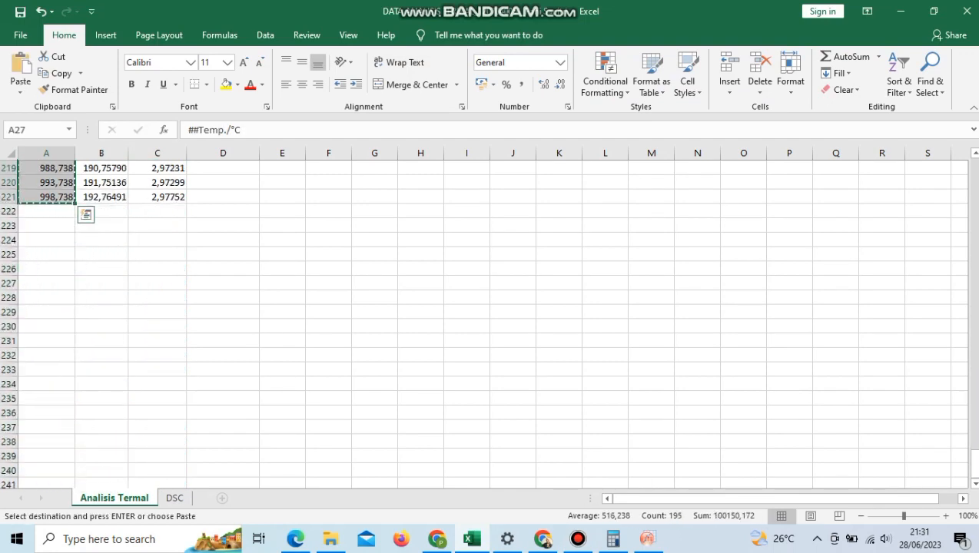
{"action": "left_click", "coordinate": [648, 539]}
{"action": "left_click", "coordinate": [220, 161]}
{"action": "key", "text": "ctrl+v"}
Step: Copy the Mass/% column with its header from the Excel sheet into column B of OriginPro's Book1, starting in the Comments row
{"action": "left_click", "coordinate": [472, 539]}
{"action": "left_click", "coordinate": [282, 296]}
{"action": "scroll", "coordinate": [282, 296], "scroll_direction": "up", "scroll_amount": 20}
{"action": "scroll", "coordinate": [282, 296], "scroll_direction": "down", "scroll_amount": 5}
{"action": "left_click_drag", "start_coordinate": [157, 327], "coordinate": [161, 229]}
{"action": "key", "text": "ctrl+c"}
{"action": "left_click", "coordinate": [648, 539]}
{"action": "left_click", "coordinate": [274, 161]}
{"action": "key", "text": "ctrl+v"}
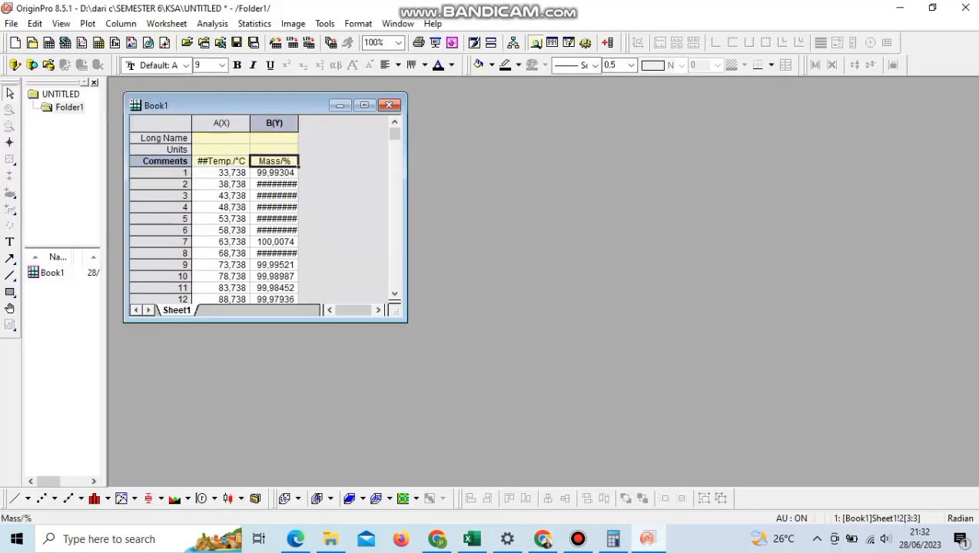
Step: Plot Mass/% against temperature as a line graph and maximize the graph window
{"action": "key", "text": "ctrl+a"}
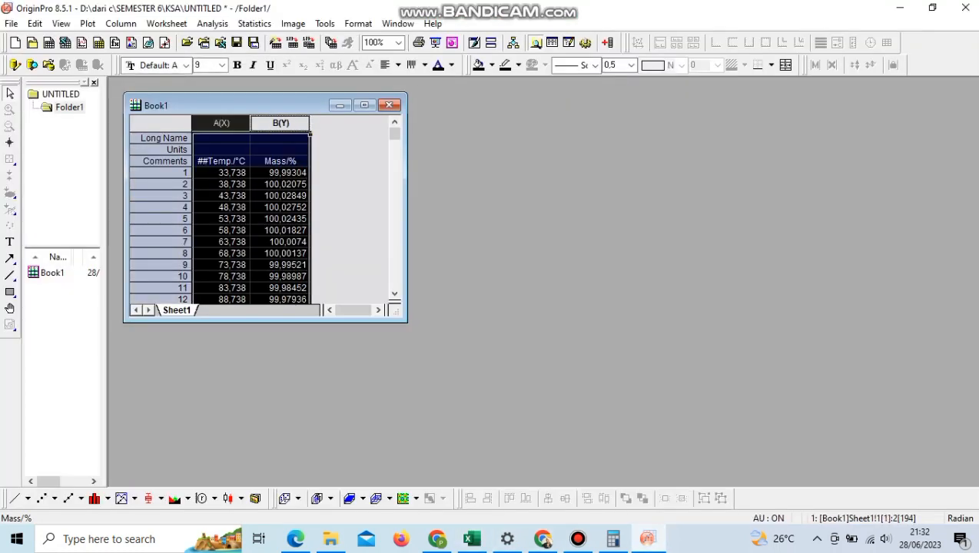
{"action": "left_click", "coordinate": [87, 23]}
{"action": "mouse_move", "coordinate": [104, 40]}
{"action": "left_click", "coordinate": [226, 40]}
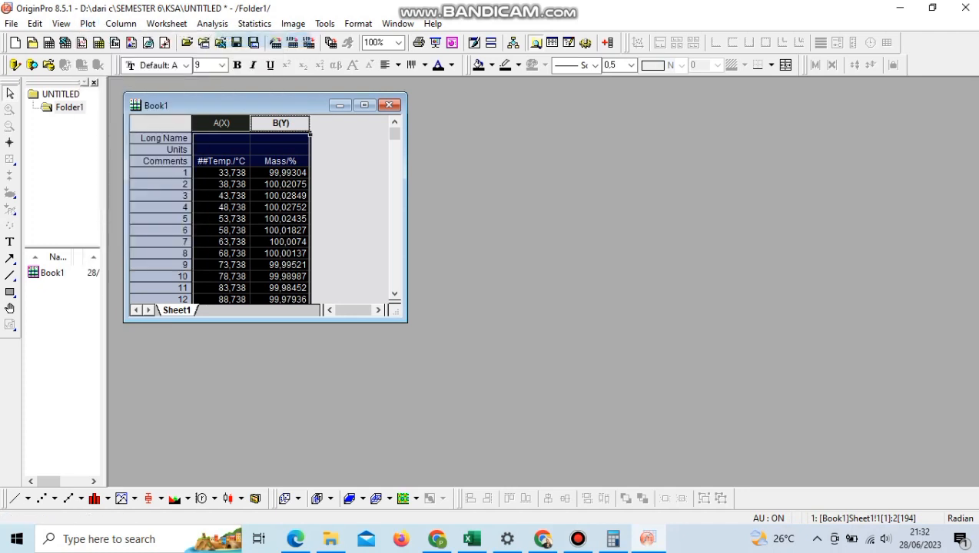
{"action": "left_click", "coordinate": [485, 352]}
{"action": "left_click", "coordinate": [462, 124]}
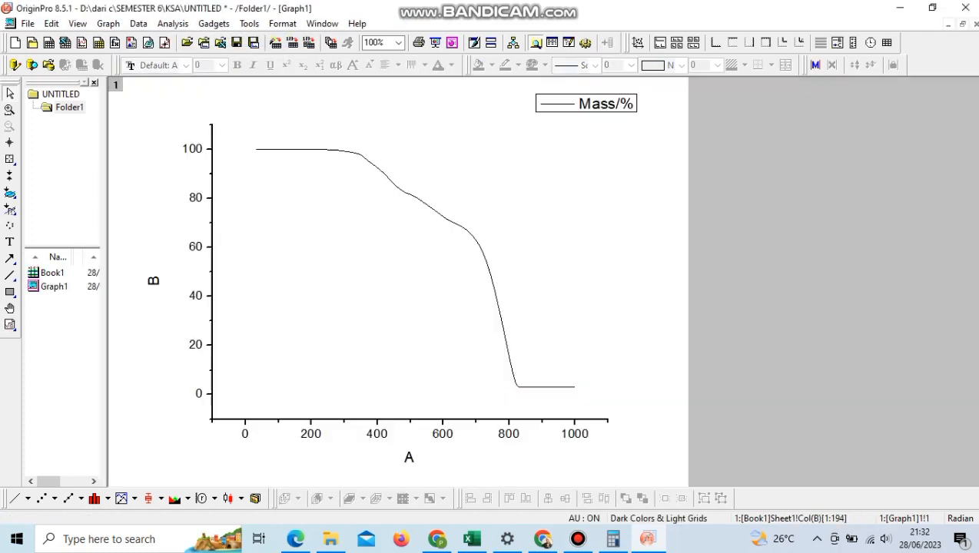
Step: Set both the vertical and the horizontal axis scale of the graph to start from 0
{"action": "right_click", "coordinate": [211, 207]}
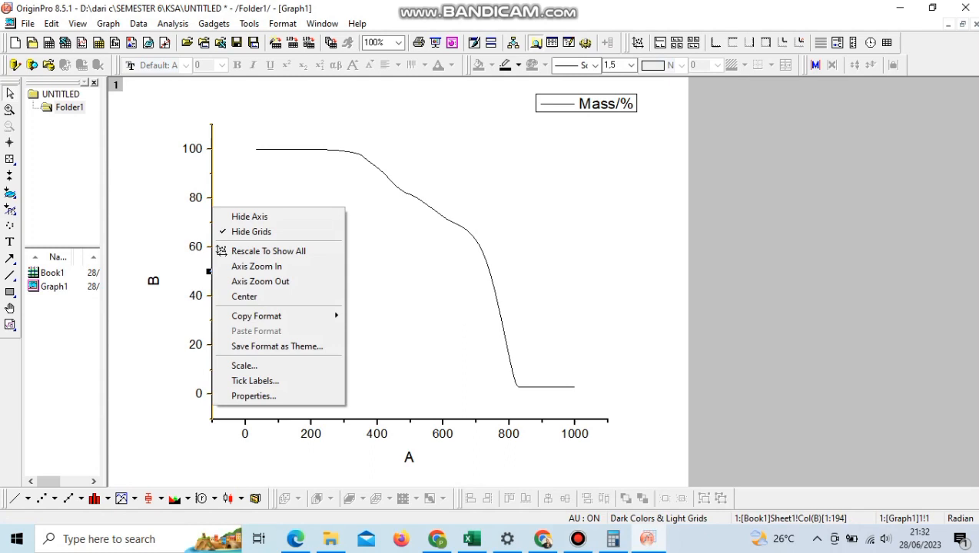
{"action": "left_click", "coordinate": [230, 365]}
{"action": "type", "text": "0"}
{"action": "left_click", "coordinate": [360, 222]}
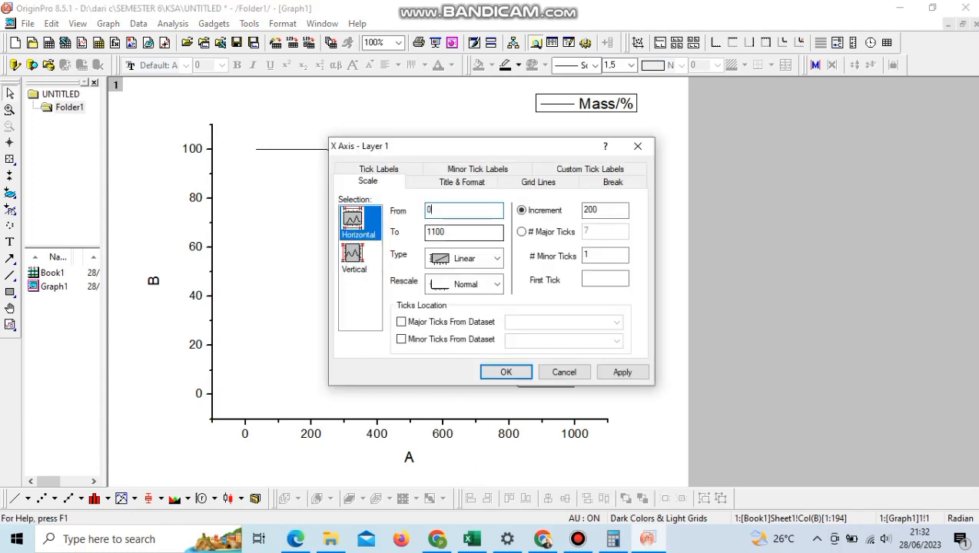
{"action": "left_click", "coordinate": [505, 372]}
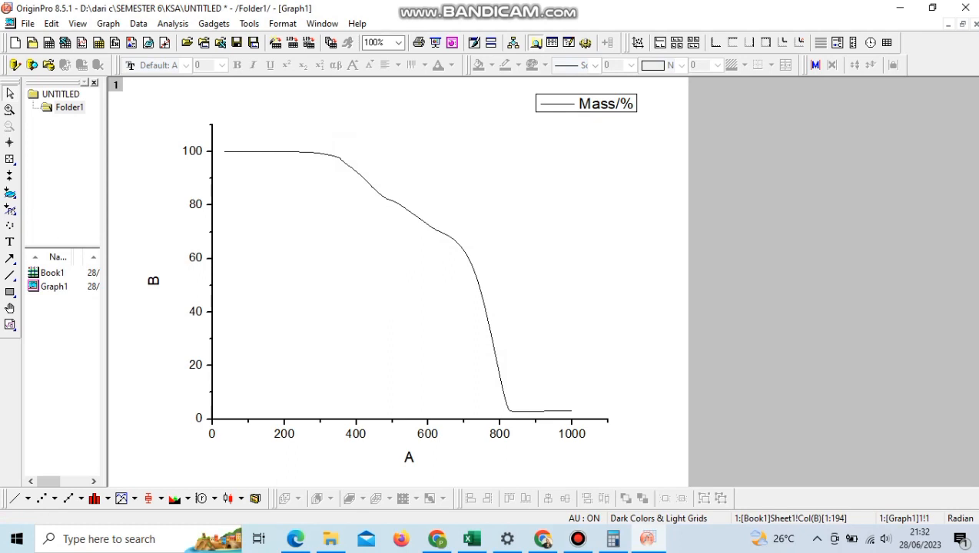
Step: Draw four horizontal lines extending from the curve's plateaus, at about 100, 82, 70 and 3 on the vertical axis
{"action": "left_click", "coordinate": [10, 276]}
{"action": "left_click_drag", "start_coordinate": [231, 151], "coordinate": [444, 151]}
{"action": "left_click", "coordinate": [10, 276]}
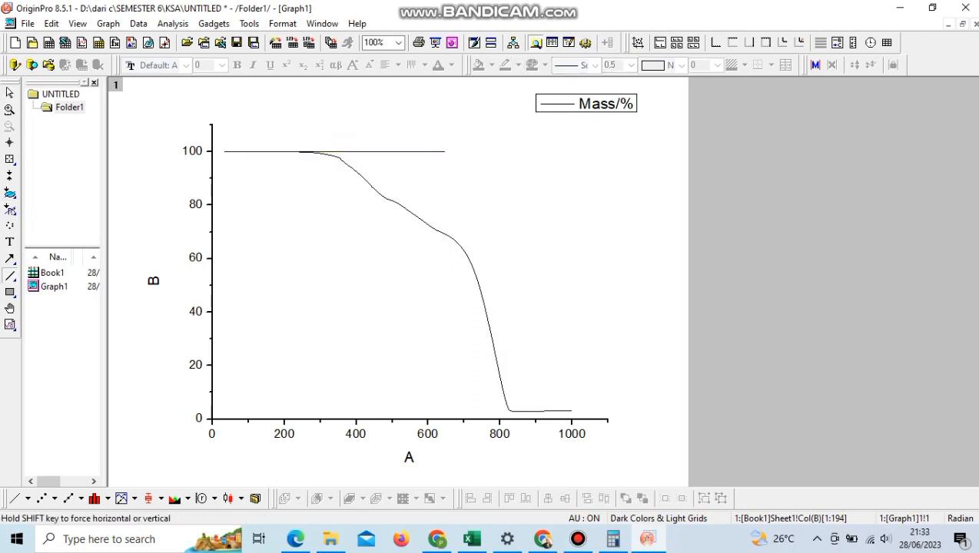
{"action": "left_click_drag", "start_coordinate": [506, 199], "coordinate": [507, 198]}
{"action": "left_click", "coordinate": [10, 275]}
{"action": "left_click_drag", "start_coordinate": [555, 230], "coordinate": [555, 230]}
{"action": "left_click", "coordinate": [10, 276]}
{"action": "left_click_drag", "start_coordinate": [615, 411], "coordinate": [615, 411]}
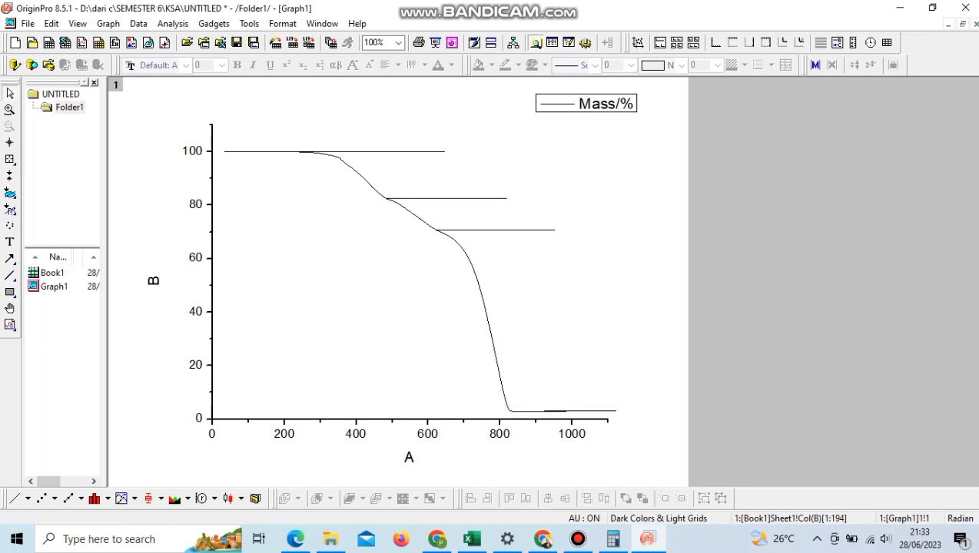
Step: Change the colour of all four horizontal plateau lines to red
{"action": "left_click", "coordinate": [384, 151]}
{"action": "left_click", "coordinate": [519, 65]}
{"action": "left_click", "coordinate": [528, 90]}
{"action": "left_click", "coordinate": [461, 197]}
{"action": "left_click", "coordinate": [518, 65]}
{"action": "left_click", "coordinate": [527, 90]}
{"action": "left_click", "coordinate": [507, 230]}
{"action": "left_click", "coordinate": [518, 65]}
{"action": "left_click", "coordinate": [528, 90]}
{"action": "left_click", "coordinate": [568, 411]}
{"action": "left_click", "coordinate": [518, 65]}
{"action": "left_click", "coordinate": [527, 90]}
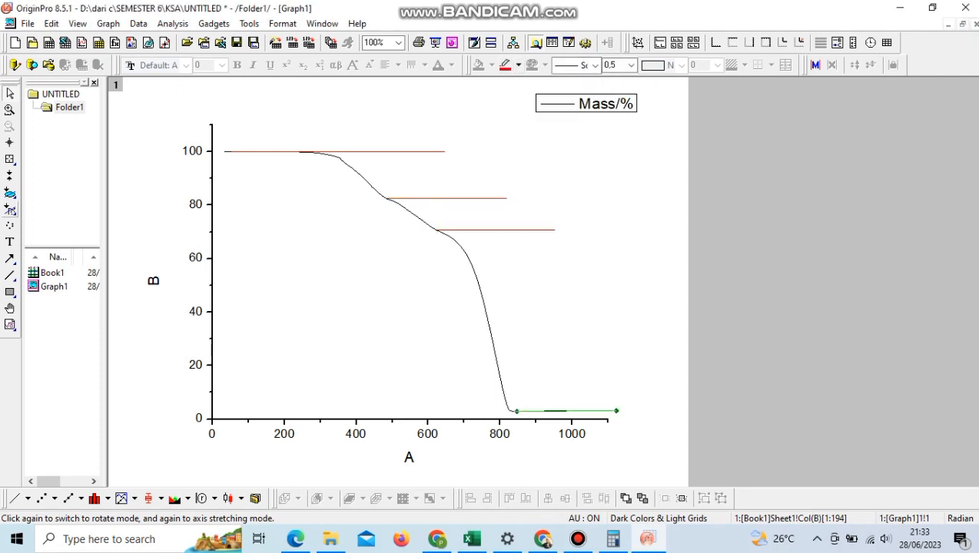
Step: Read the Y value of the uppermost plateau with the Screen Reader and label its line "100,05%"
{"action": "left_click", "coordinate": [10, 159]}
{"action": "left_click", "coordinate": [10, 143]}
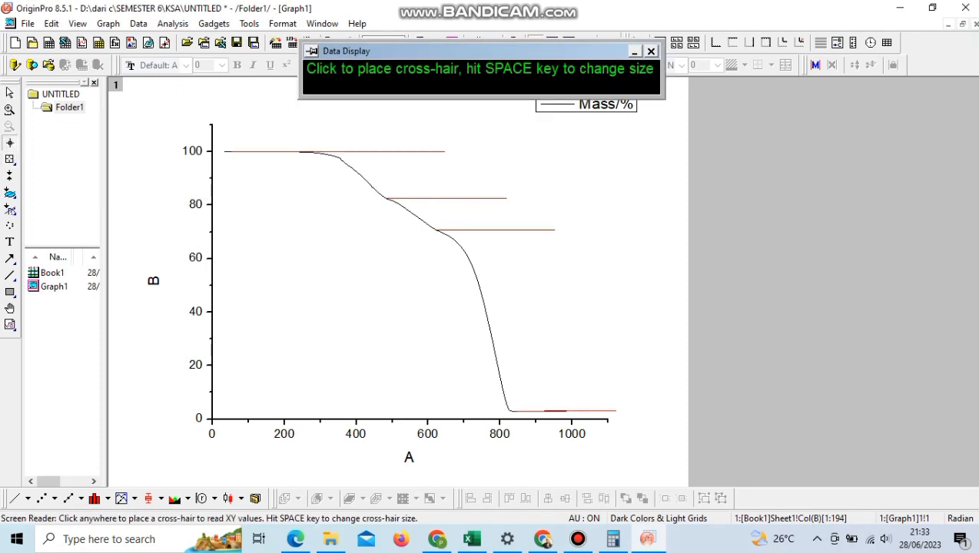
{"action": "left_click", "coordinate": [311, 152]}
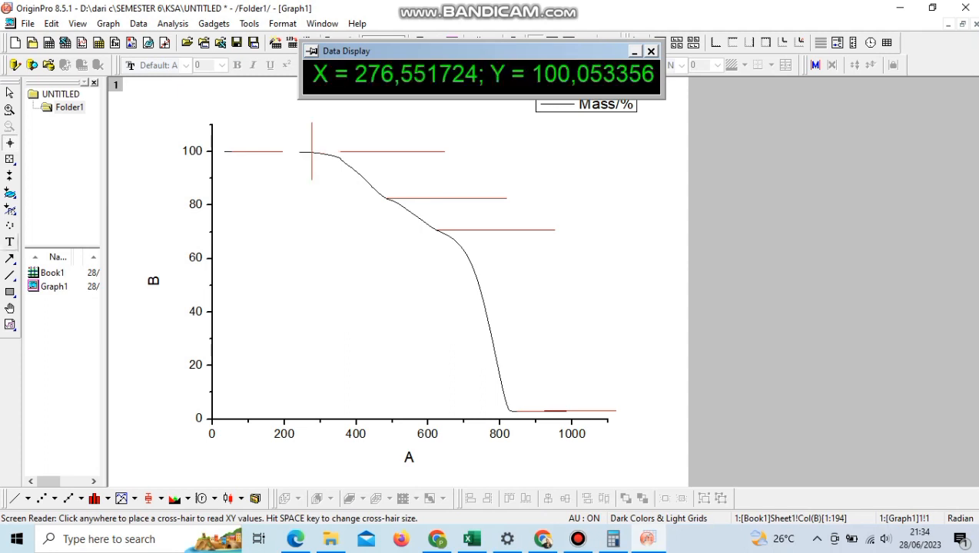
{"action": "left_click", "coordinate": [10, 242]}
{"action": "left_click", "coordinate": [427, 138]}
{"action": "type", "text": "100,05"}
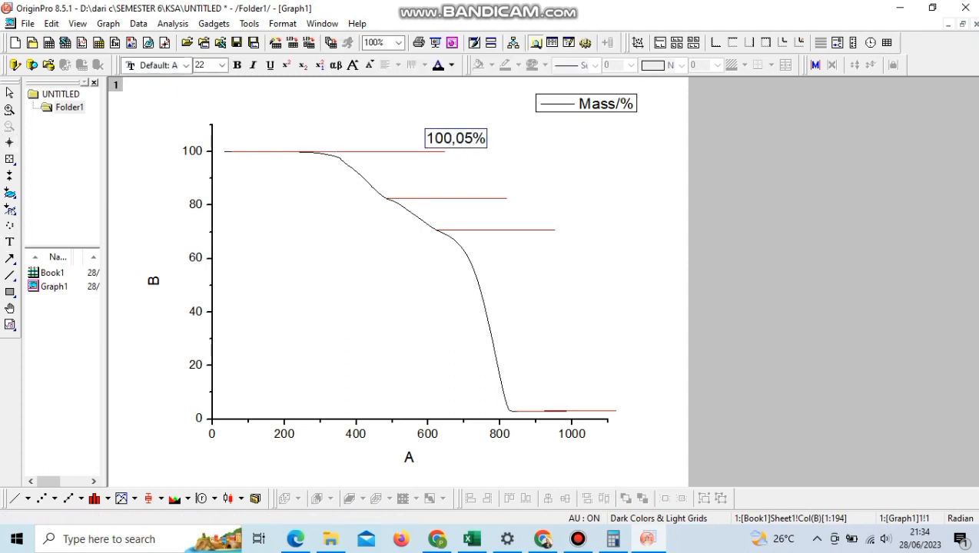
Step: Read the Y value of the second red line and label it "82,53%"
{"action": "left_click", "coordinate": [10, 143]}
{"action": "left_click", "coordinate": [402, 198]}
{"action": "left_click", "coordinate": [10, 242]}
{"action": "left_click", "coordinate": [503, 188]}
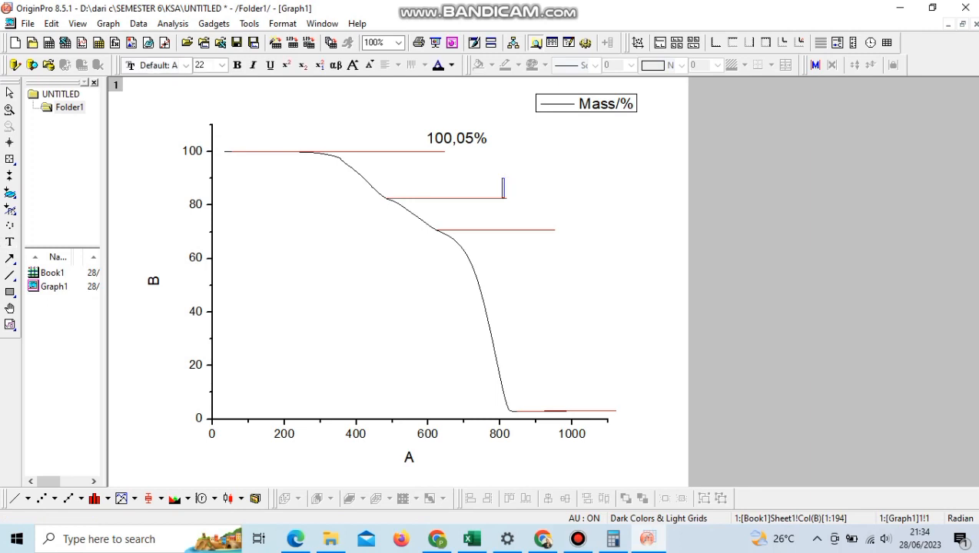
Step: Read the Y value of the third red line and label it "70,70%"
{"action": "left_click", "coordinate": [10, 143]}
{"action": "left_click", "coordinate": [483, 229]}
{"action": "left_click", "coordinate": [10, 242]}
{"action": "left_click", "coordinate": [550, 223]}
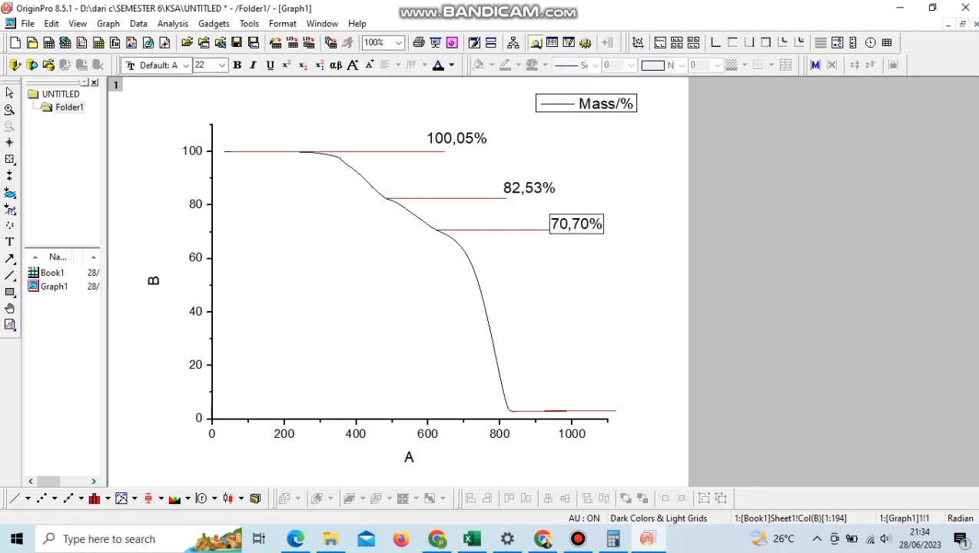
Step: Read the Y value of the lowest red line and label it "3,08%"
{"action": "left_click", "coordinate": [10, 143]}
{"action": "left_click", "coordinate": [538, 411]}
{"action": "left_click", "coordinate": [579, 411]}
{"action": "left_click", "coordinate": [10, 242]}
{"action": "left_click", "coordinate": [607, 403]}
{"action": "type", "text": "3,08%"}
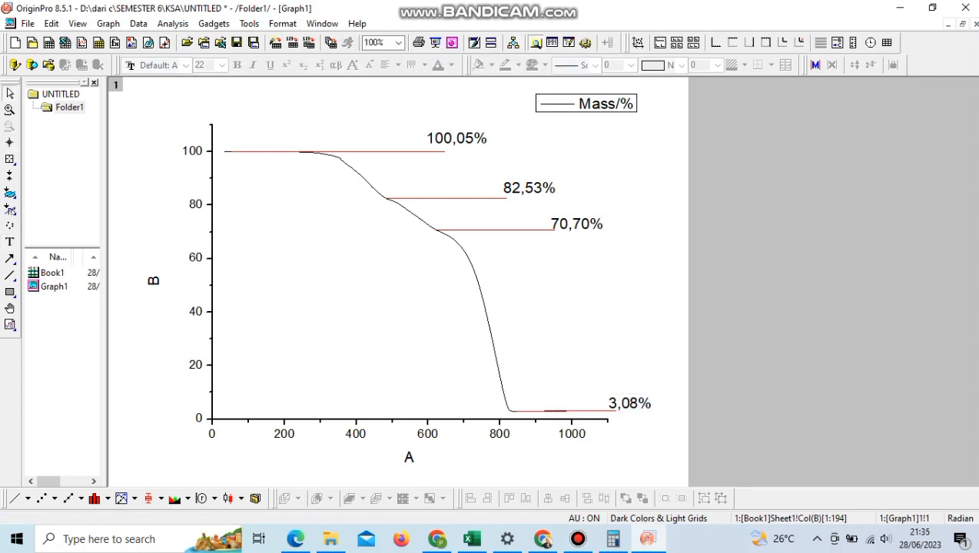
Step: Draw a downward arrow between the first two red lines and label it "17,52%", calculated as 100,05 - 82,53
{"action": "left_click", "coordinate": [10, 259]}
{"action": "left_click_drag", "start_coordinate": [390, 172], "coordinate": [388, 186]}
{"action": "left_click", "coordinate": [613, 539]}
{"action": "type", "text": "100,05 - 82,53"}
{"action": "key", "text": "Return"}
{"action": "left_click", "coordinate": [10, 241]}
{"action": "left_click", "coordinate": [416, 177]}
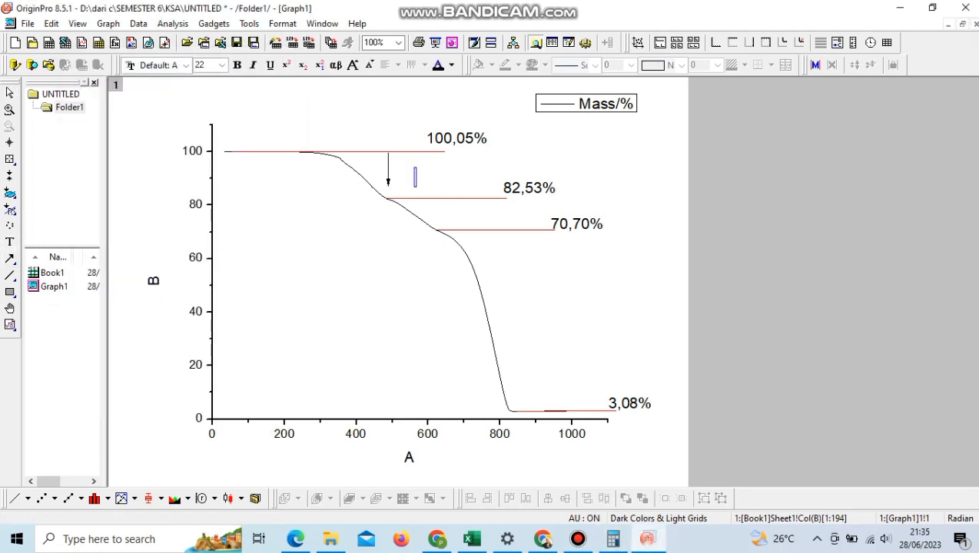
{"action": "type", "text": "17,52"}
Step: Calculate 82,53 - 70,7 in Calculator and add the label "11,83%" between the second and third red lines
{"action": "key", "text": "alt+Tab"}
{"action": "type", "text": "82,53-70,7"}
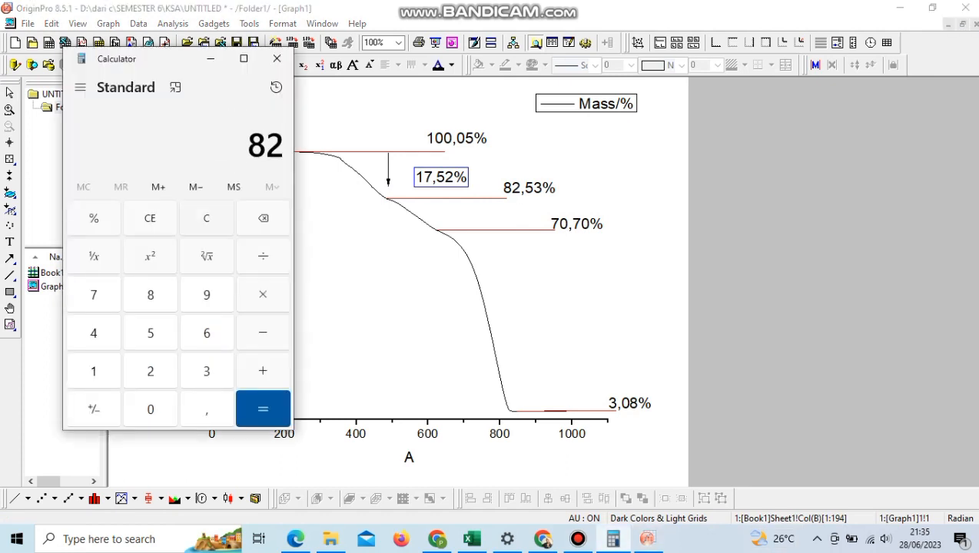
{"action": "key", "text": "Return"}
{"action": "left_click", "coordinate": [10, 242]}
{"action": "left_click", "coordinate": [493, 219]}
{"action": "type", "text": "11,8"}
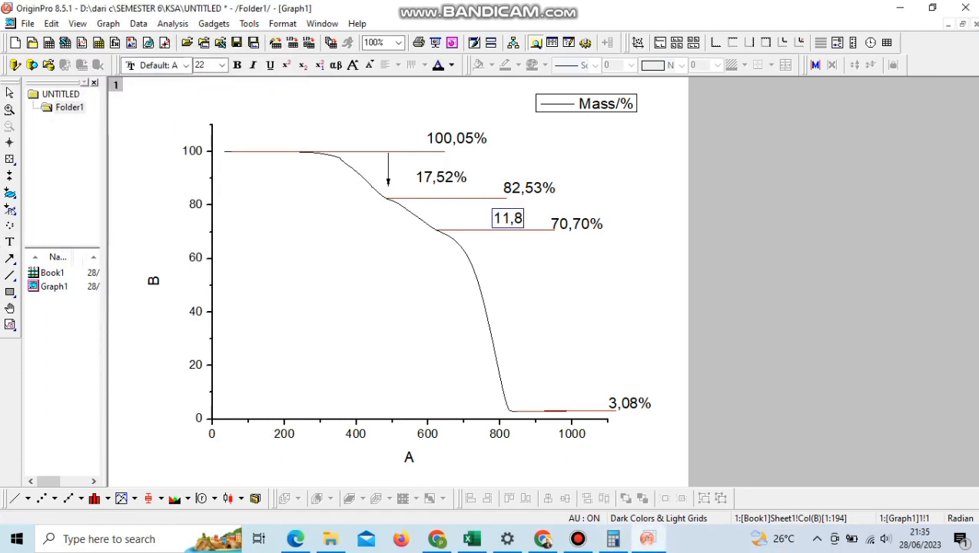
Step: Calculate 70,7 - 3,08 in Calculator and add the label "67,62%" between the third and fourth red lines
{"action": "key", "text": "alt+Tab"}
{"action": "key", "text": "Escape"}
{"action": "type", "text": "70,7-3,08"}
{"action": "key", "text": "alt+Tab"}
{"action": "left_click", "coordinate": [10, 242]}
{"action": "left_click", "coordinate": [557, 314]}
{"action": "type", "text": "67,62"}
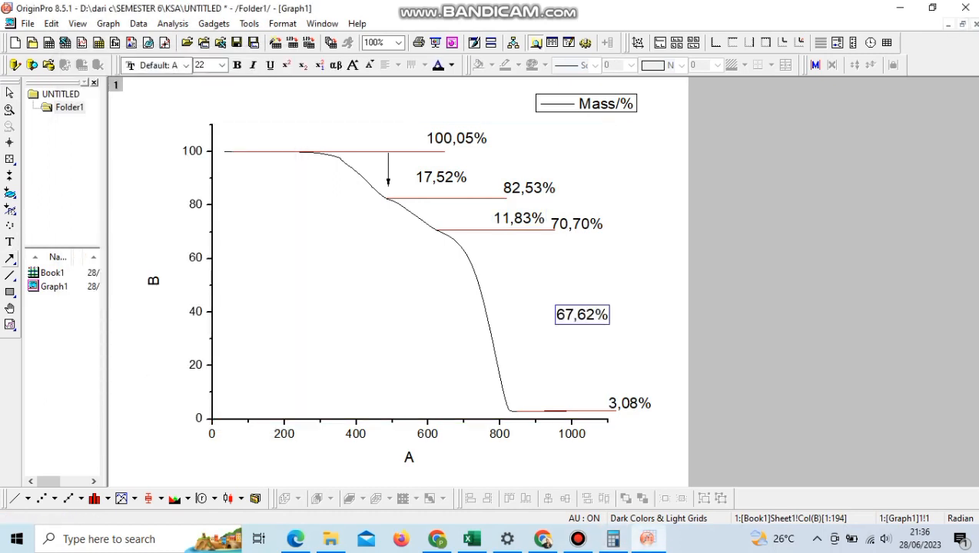
Step: Draw downward arrows from the second to the third red line and from the third to the lowest red line
{"action": "left_click", "coordinate": [10, 258]}
{"action": "left_click", "coordinate": [46, 259]}
{"action": "left_click_drag", "start_coordinate": [461, 201], "coordinate": [508, 429]}
{"action": "left_click", "coordinate": [10, 259]}
{"action": "left_click_drag", "start_coordinate": [508, 384], "coordinate": [513, 370]}
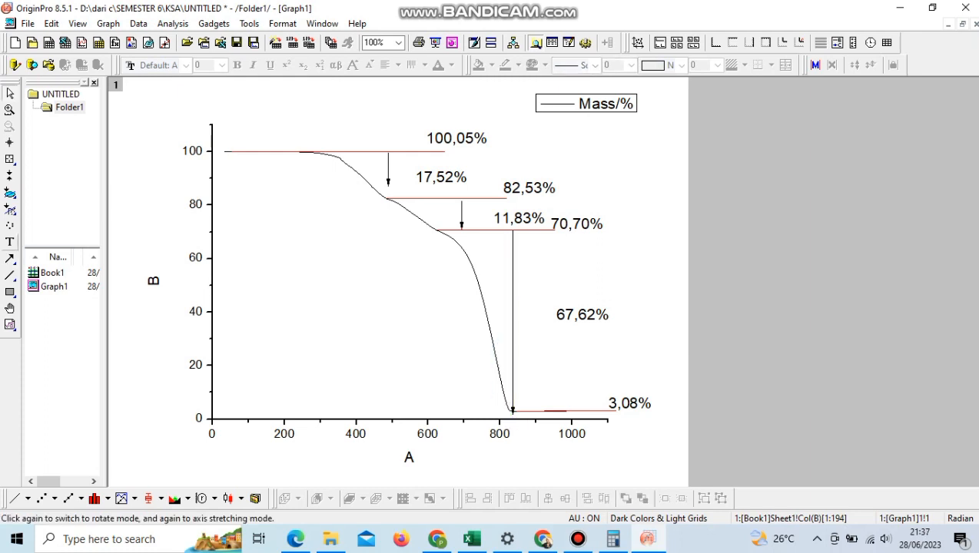
Step: Label the successive stages along the curve with the Roman numerals I, II, III and IV
{"action": "key", "text": "t"}
{"action": "left_click", "coordinate": [398, 211]}
{"action": "type", "text": "II"}
{"action": "left_click", "coordinate": [9, 242]}
{"action": "left_click", "coordinate": [453, 295]}
{"action": "type", "text": "III"}
{"action": "left_click", "coordinate": [9, 242]}
{"action": "left_click", "coordinate": [543, 377]}
{"action": "type", "text": "IV"}
{"action": "left_click", "coordinate": [461, 353]}
Step: Change the vertical axis title to "Weight (%)"
{"action": "double_click", "coordinate": [153, 282]}
{"action": "key", "text": "BackSpace"}
{"action": "key", "text": "BackSpace"}
{"action": "key", "text": "BackSpace"}
{"action": "key", "text": "BackSpace"}
{"action": "type", "text": "Weight (%)"}
Step: Change the horizontal axis title to "Temperature (°C)", inserting the degree sign from the symbol map
{"action": "double_click", "coordinate": [409, 458]}
{"action": "double_click", "coordinate": [411, 457]}
{"action": "key", "text": "BackSpace"}
{"action": "key", "text": "BackSpace"}
{"action": "key", "text": "BackSpace"}
{"action": "key", "text": "Delete"}
{"action": "type", "text": "Temperature ("}
{"action": "key", "text": "ctrl+m"}
{"action": "left_click", "coordinate": [454, 357]}
{"action": "left_click", "coordinate": [726, 468]}
{"action": "left_click", "coordinate": [568, 429]}
{"action": "left_click", "coordinate": [768, 468]}
{"action": "type", "text": "C)"}
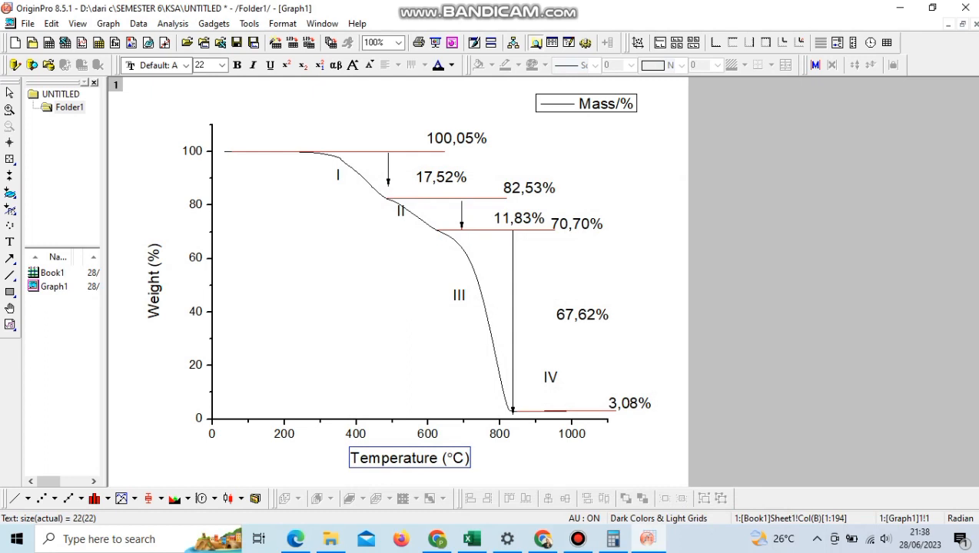
Step: Change the graph's legend text to "TGA"
{"action": "double_click", "coordinate": [587, 103]}
{"action": "type", "text": "TGA"}
{"action": "left_click", "coordinate": [647, 162]}
Step: Return to Book1 and differentiate the Mass/% column with derivative order 1 into a new column
{"action": "left_click", "coordinate": [962, 24]}
{"action": "left_click", "coordinate": [231, 106]}
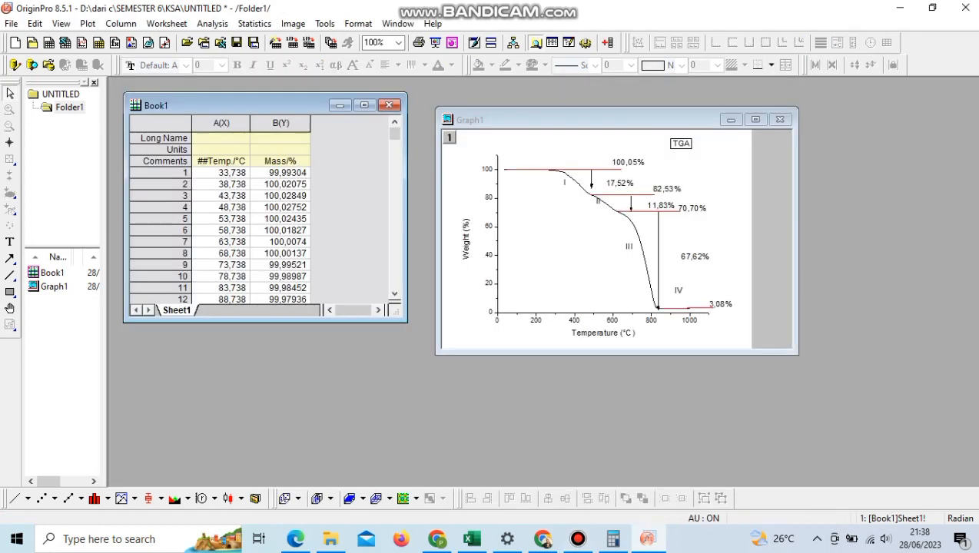
{"action": "left_click", "coordinate": [281, 123]}
{"action": "left_click", "coordinate": [212, 24]}
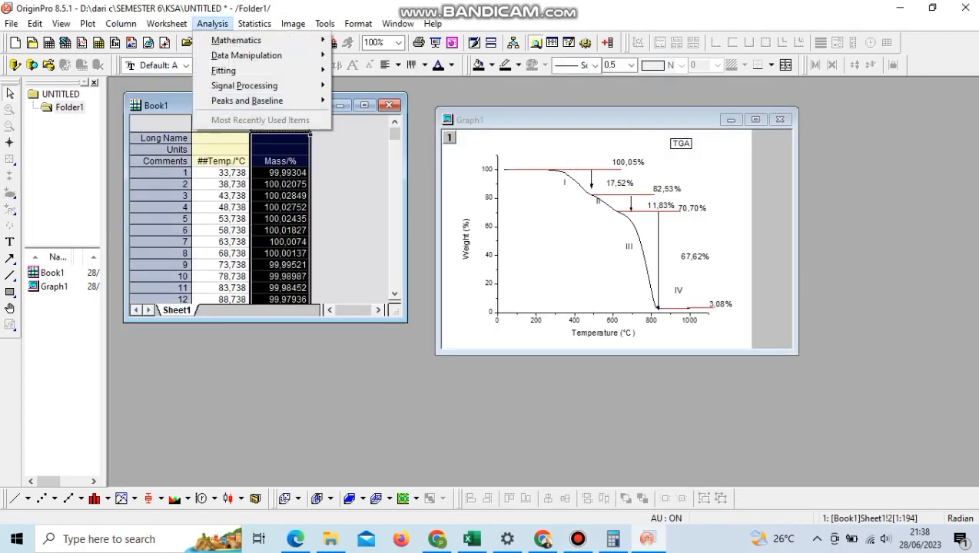
{"action": "mouse_move", "coordinate": [235, 40]}
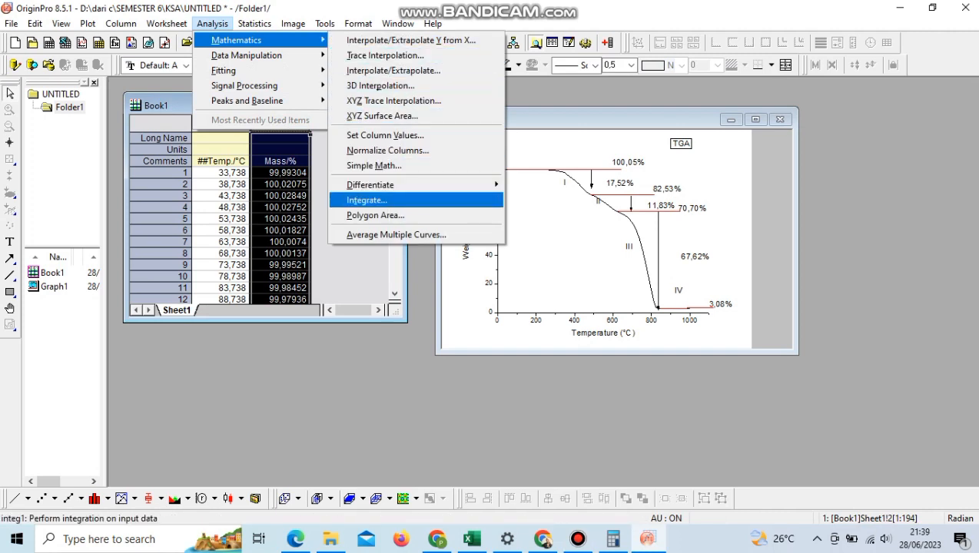
{"action": "mouse_move", "coordinate": [370, 185]}
{"action": "left_click", "coordinate": [547, 204]}
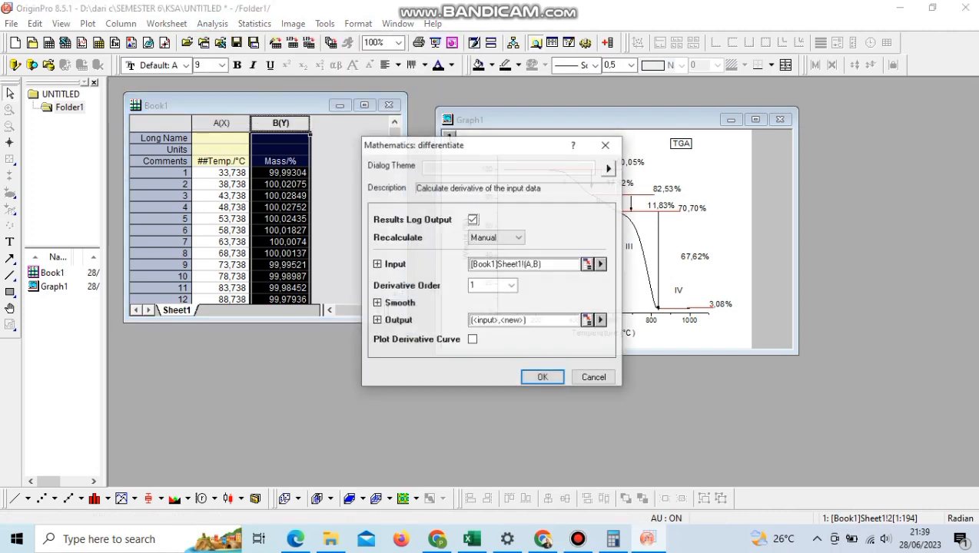
{"action": "left_click", "coordinate": [543, 377]}
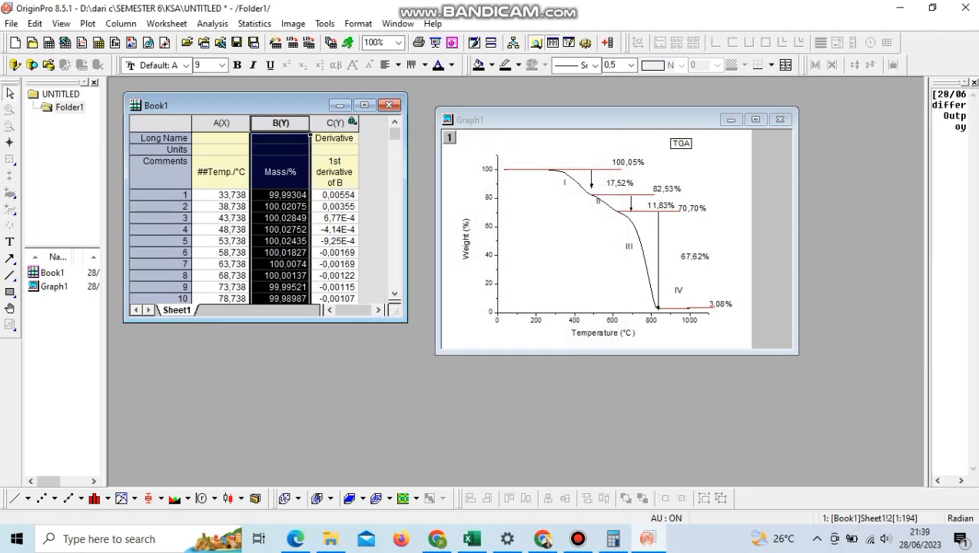
Step: Plot the derivative column C as a line graph and move its window clear of the worksheet data
{"action": "left_click", "coordinate": [333, 124]}
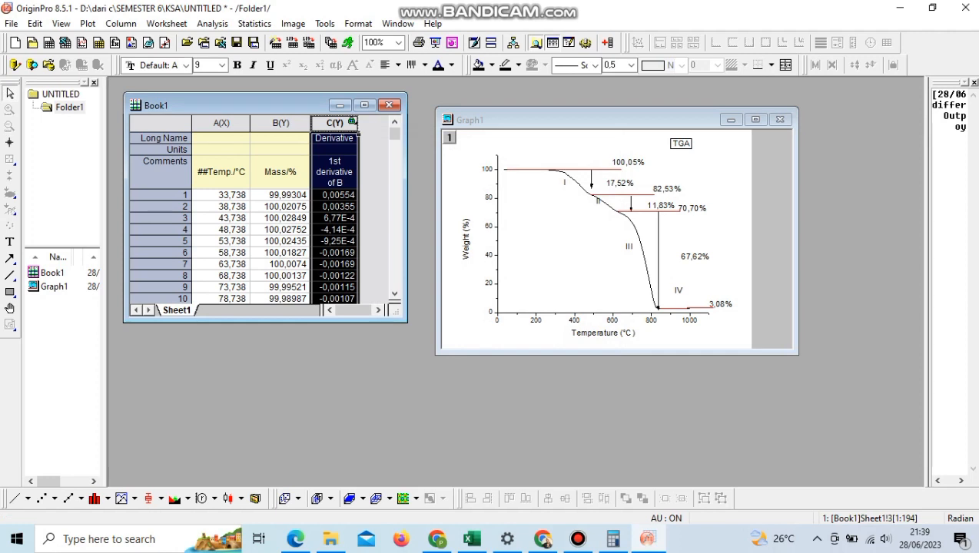
{"action": "left_click", "coordinate": [121, 24]}
{"action": "left_click", "coordinate": [88, 24]}
{"action": "mouse_move", "coordinate": [103, 37]}
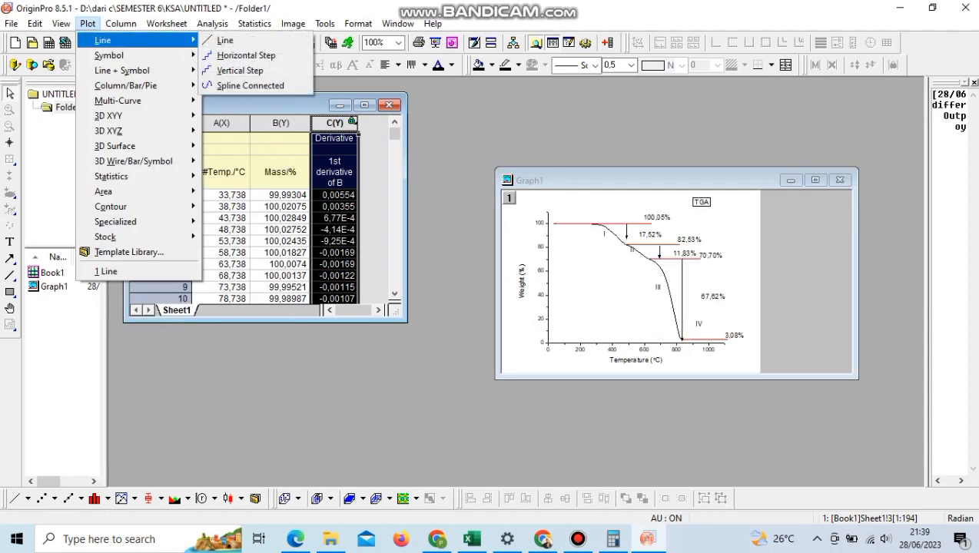
{"action": "left_click", "coordinate": [225, 40]}
{"action": "key", "text": "Return"}
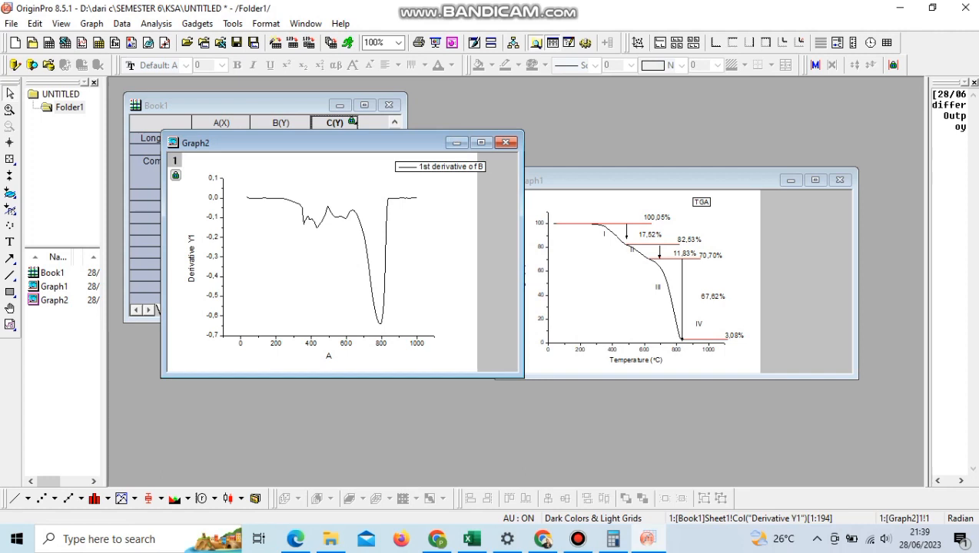
{"action": "left_click_drag", "start_coordinate": [323, 143], "coordinate": [531, 110]}
Step: Smooth the derivative curve in Graph2 using Savitzky-Golay with 5 points of window and polynomial order 2
{"action": "left_click", "coordinate": [503, 239]}
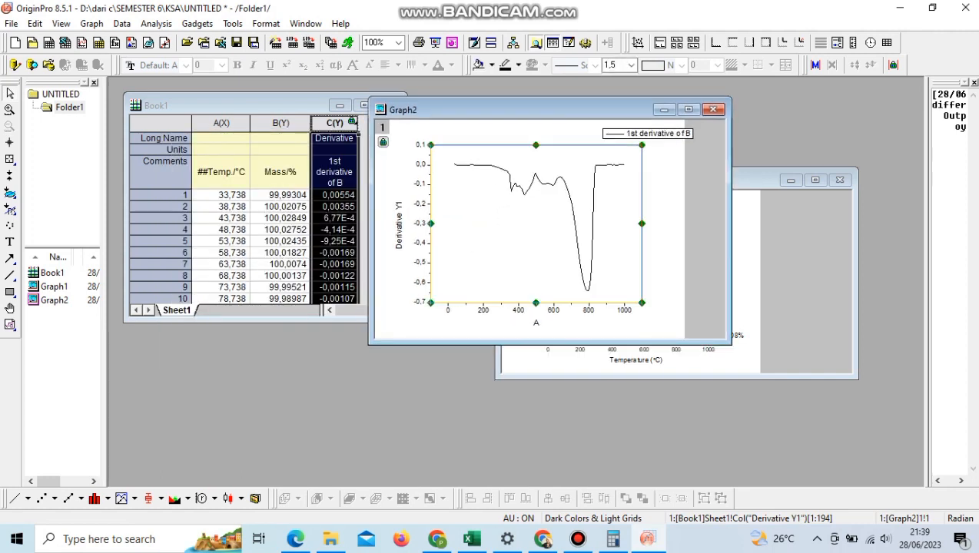
{"action": "left_click", "coordinate": [156, 24]}
{"action": "mouse_move", "coordinate": [181, 55]}
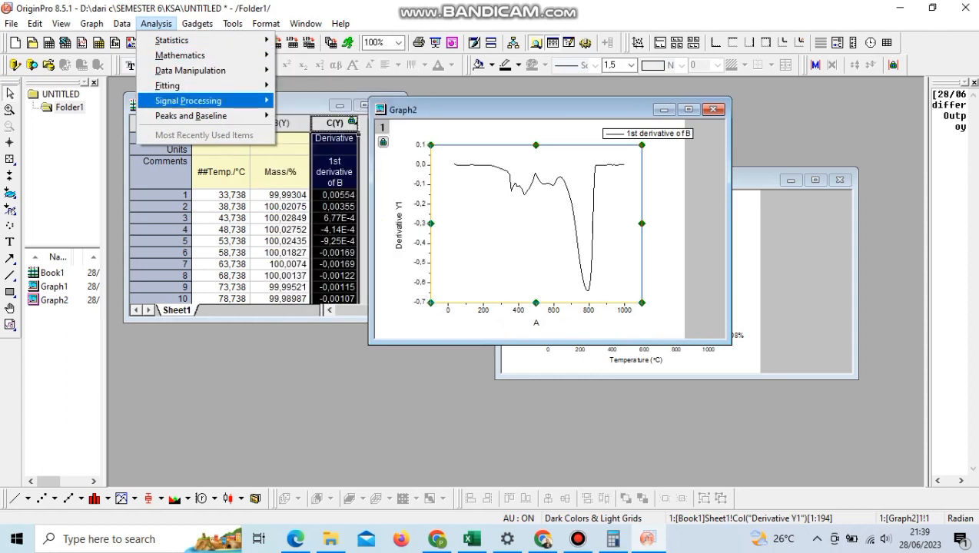
{"action": "mouse_move", "coordinate": [188, 100]}
{"action": "mouse_move", "coordinate": [308, 101]}
{"action": "left_click", "coordinate": [435, 121]}
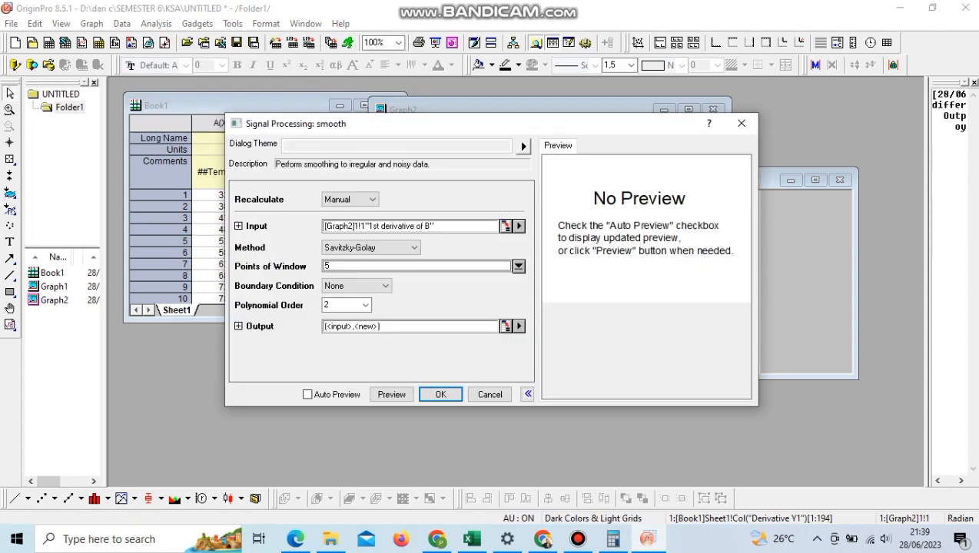
{"action": "key", "text": "Return"}
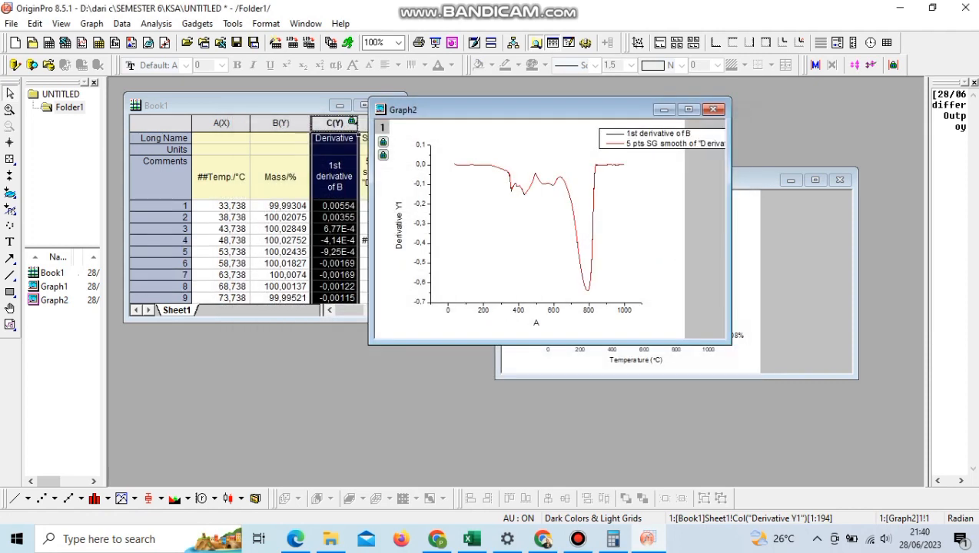
Step: Move Graph2 clear of the worksheet, plot the smoothed column D as a new line graph and maximize its window
{"action": "left_click_drag", "start_coordinate": [523, 110], "coordinate": [659, 250]}
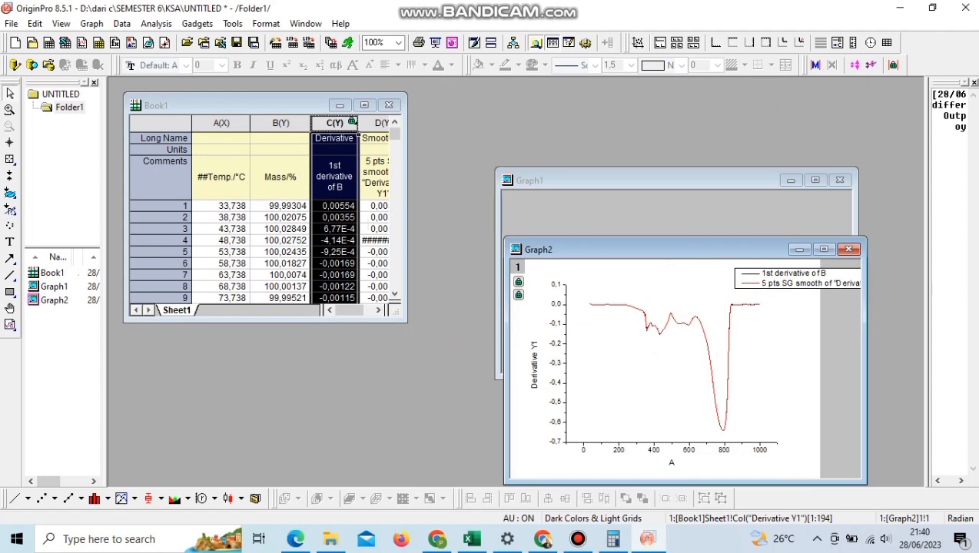
{"action": "left_click", "coordinate": [378, 123]}
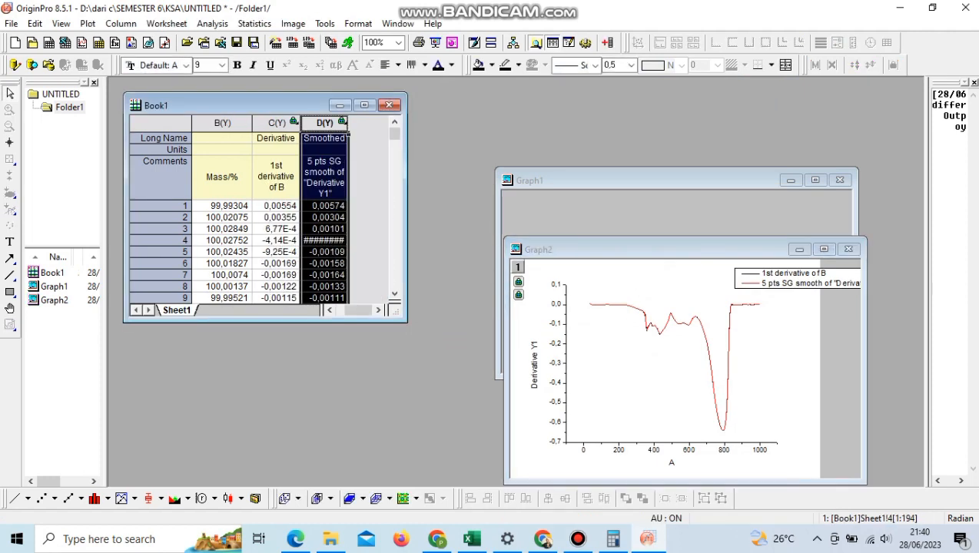
{"action": "left_click", "coordinate": [88, 24]}
{"action": "mouse_move", "coordinate": [104, 42]}
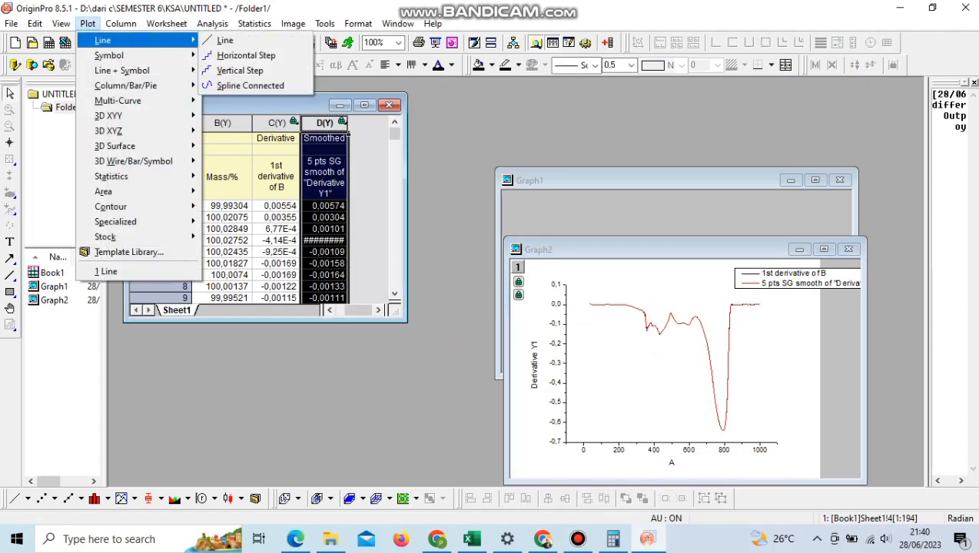
{"action": "left_click", "coordinate": [227, 43]}
{"action": "left_click", "coordinate": [488, 353]}
{"action": "mouse_move", "coordinate": [455, 219]}
{"action": "left_mouse_down"}
{"action": "mouse_move", "coordinate": [573, 119]}
{"action": "mouse_move", "coordinate": [602, 110]}
{"action": "left_mouse_up"}
{"action": "left_click", "coordinate": [703, 109]}
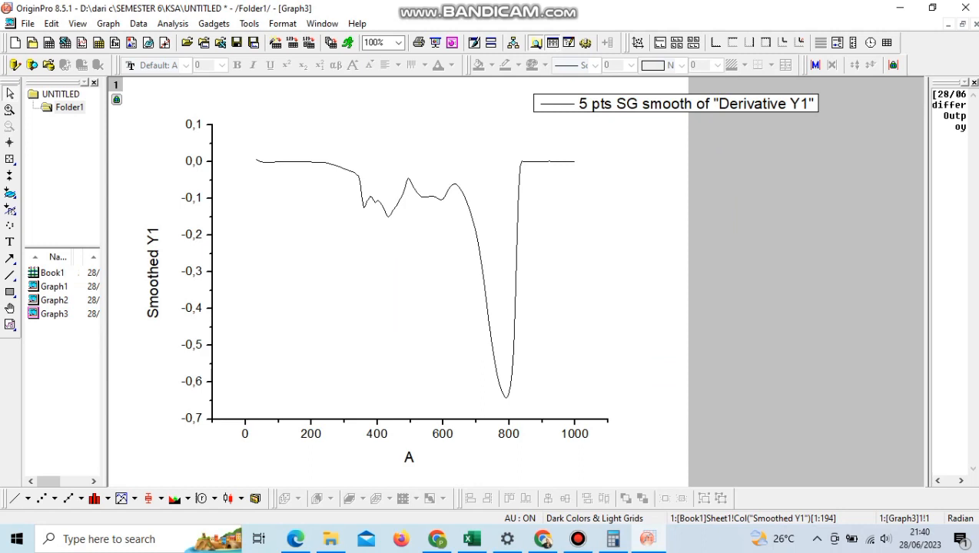
Step: Set the horizontal axis scale of the smoothed derivative graph to start from 0
{"action": "right_click", "coordinate": [228, 420]}
{"action": "left_click", "coordinate": [254, 378]}
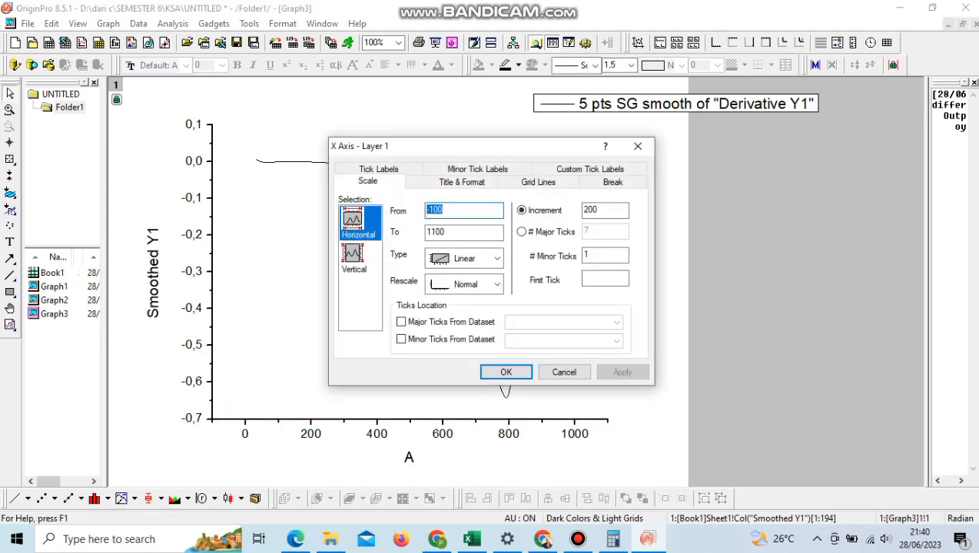
{"action": "left_click", "coordinate": [354, 257]}
{"action": "left_click", "coordinate": [445, 210]}
{"action": "left_click", "coordinate": [356, 222]}
{"action": "double_click", "coordinate": [435, 210]}
{"action": "type", "text": "0"}
{"action": "key", "text": "Return"}
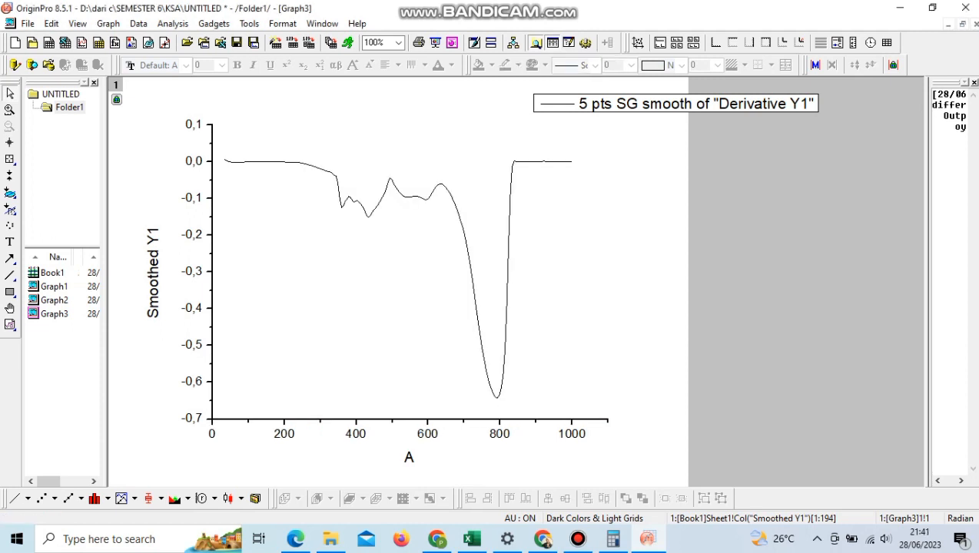
Step: Draw horizontal marker lines at the starting baseline, the valley near 435, the peak near 493 and the final baseline
{"action": "left_click_drag", "start_coordinate": [341, 161], "coordinate": [343, 161]}
{"action": "left_click", "coordinate": [10, 276]}
{"action": "left_click_drag", "start_coordinate": [377, 220], "coordinate": [375, 218]}
{"action": "left_click", "coordinate": [10, 276]}
{"action": "left_click_drag", "start_coordinate": [417, 173], "coordinate": [393, 177]}
{"action": "left_click", "coordinate": [10, 276]}
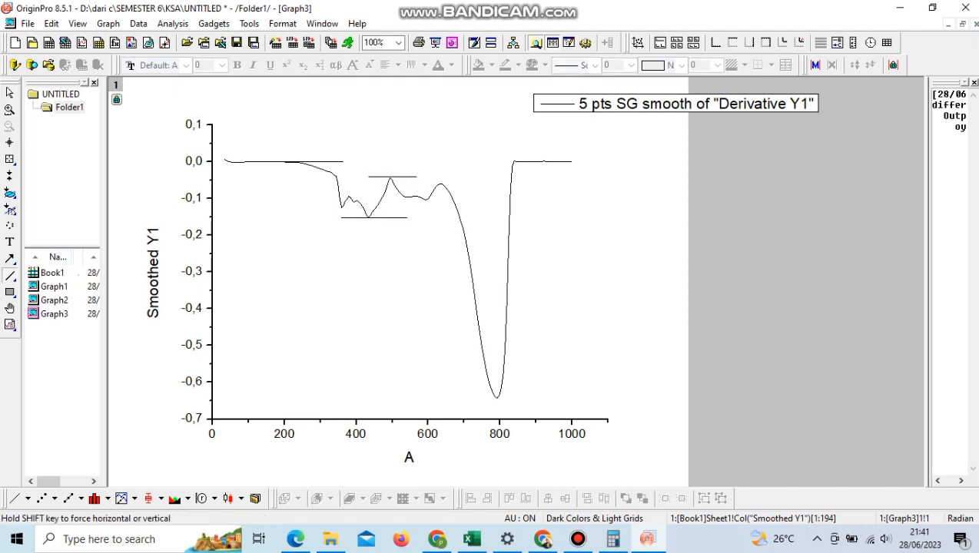
{"action": "left_click_drag", "start_coordinate": [640, 161], "coordinate": [640, 161]}
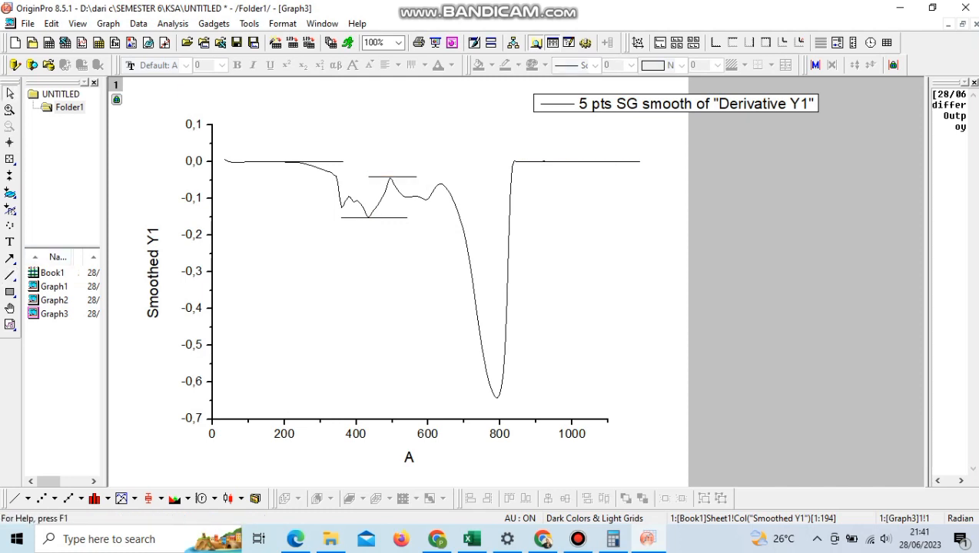
Step: Colour the four horizontal marker lines red
{"action": "left_click", "coordinate": [312, 162]}
{"action": "left_click", "coordinate": [519, 65]}
{"action": "left_click", "coordinate": [520, 96]}
{"action": "left_click", "coordinate": [402, 177]}
{"action": "left_click", "coordinate": [519, 65]}
{"action": "left_click", "coordinate": [520, 96]}
{"action": "left_click", "coordinate": [386, 217]}
{"action": "left_click", "coordinate": [519, 65]}
{"action": "left_click", "coordinate": [521, 96]}
{"action": "left_click", "coordinate": [578, 162]}
{"action": "left_click", "coordinate": [518, 65]}
{"action": "left_click", "coordinate": [520, 97]}
Step: Read the first peak's coordinates and add the label "492,87 °C" above its marker line
{"action": "left_click", "coordinate": [10, 142]}
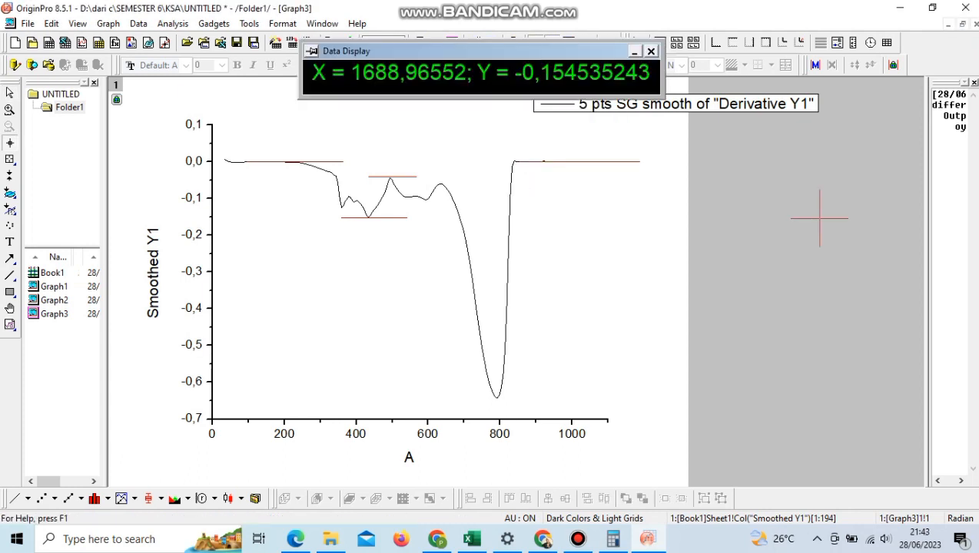
{"action": "left_click_drag", "start_coordinate": [387, 177], "coordinate": [389, 176]}
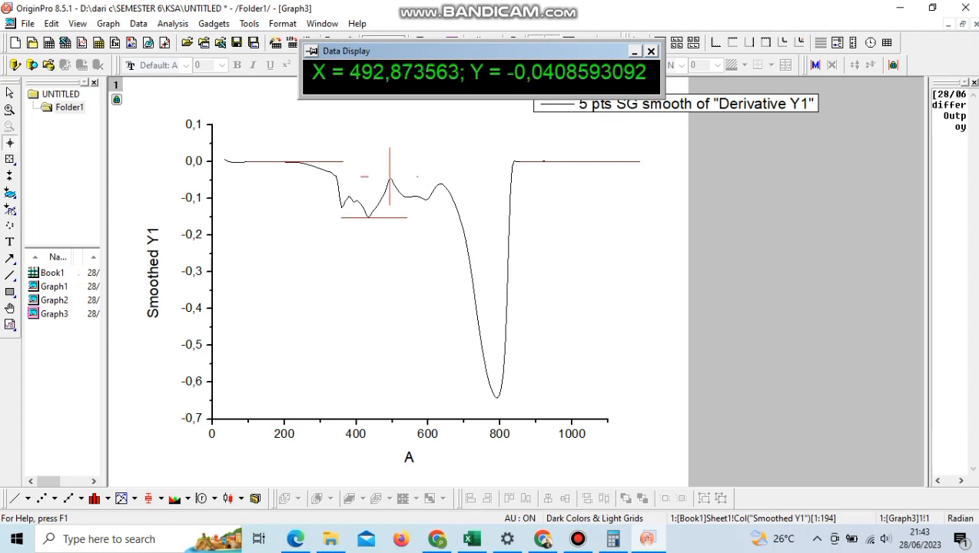
{"action": "key", "text": "t"}
{"action": "left_click", "coordinate": [376, 168]}
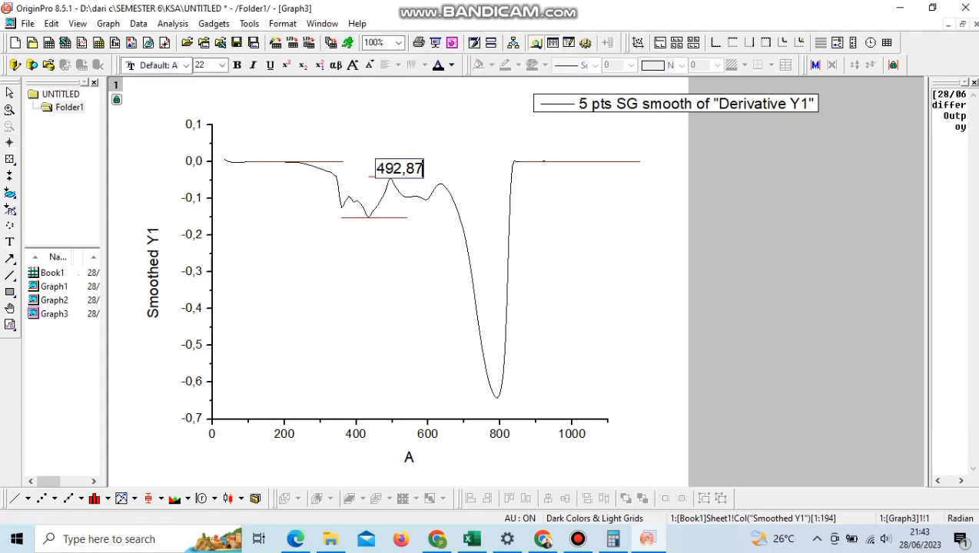
{"action": "key", "text": "ctrl+m"}
{"action": "key", "text": "Return"}
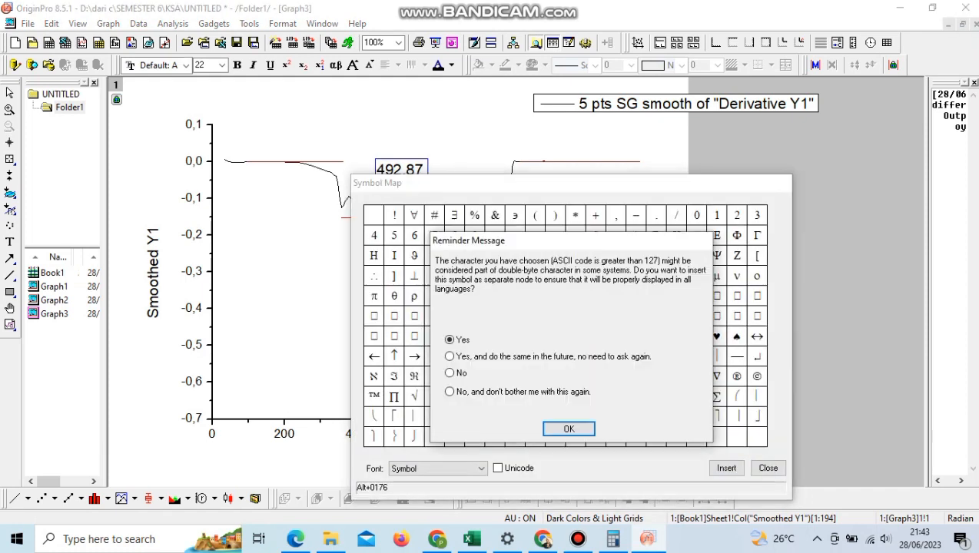
{"action": "key", "text": "Return"}
{"action": "key", "text": "Return"}
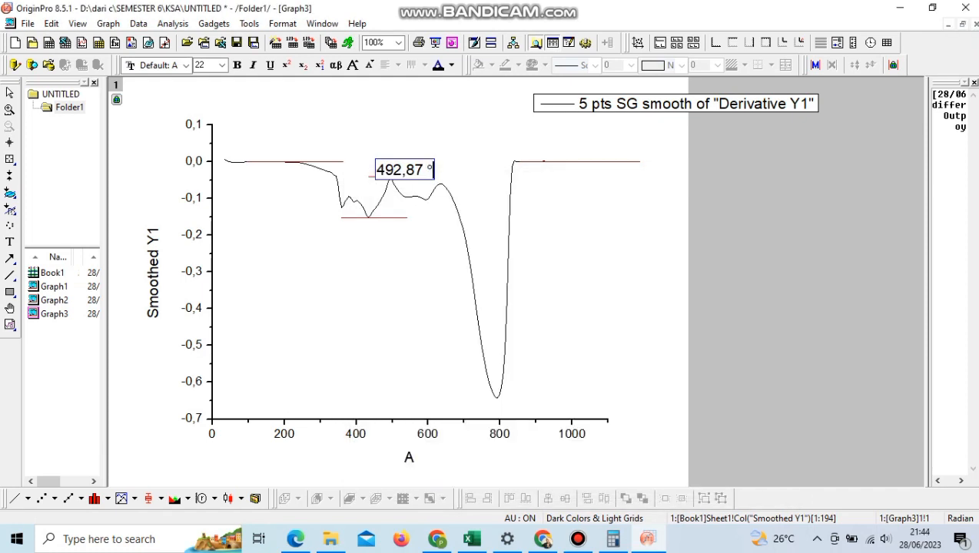
{"action": "key", "text": "Escape"}
{"action": "left_click_drag", "start_coordinate": [410, 170], "coordinate": [400, 165]}
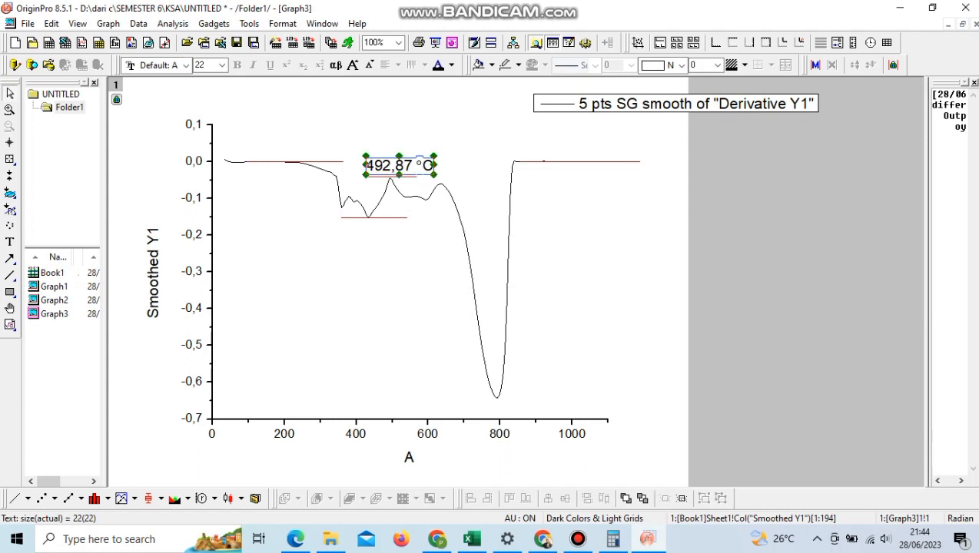
Step: Place a copied temperature label below the first valley's marker line and change it to "434,71 °C"
{"action": "left_click_drag", "start_coordinate": [470, 176], "coordinate": [368, 216]}
{"action": "left_click", "coordinate": [10, 159]}
{"action": "left_click", "coordinate": [10, 143]}
{"action": "double_click", "coordinate": [399, 234]}
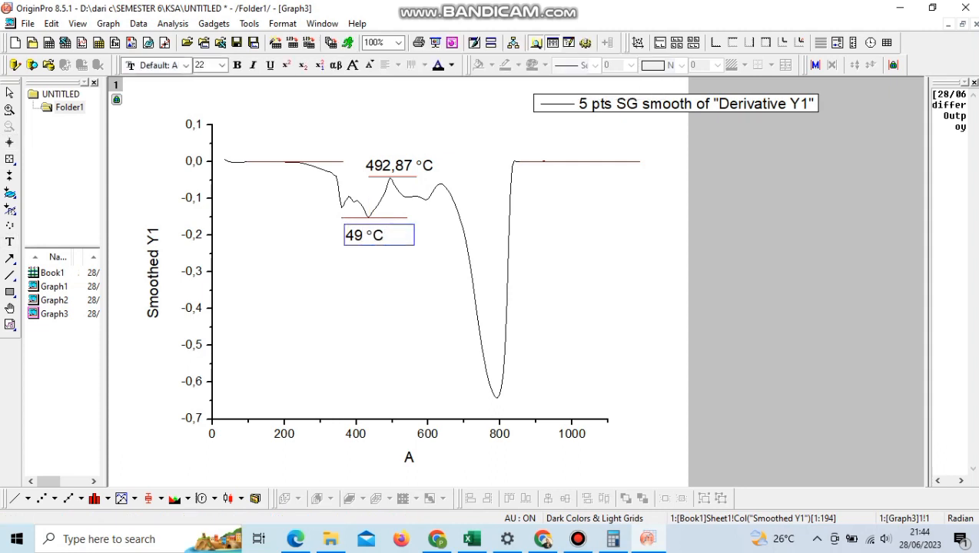
{"action": "left_click", "coordinate": [415, 280]}
{"action": "left_click", "coordinate": [398, 236]}
Step: Copy the 434,71 °C label to beside the deepest trough and draw a red horizontal line across the trough's minimum
{"action": "key", "text": "ctrl+c"}
{"action": "key", "text": "ctrl+v"}
{"action": "left_click_drag", "start_coordinate": [434, 249], "coordinate": [550, 365]}
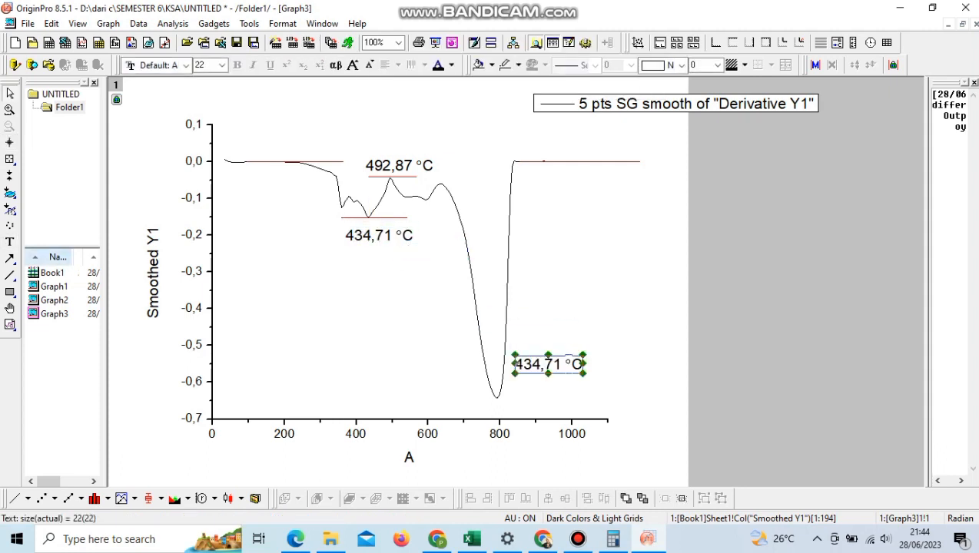
{"action": "left_click", "coordinate": [10, 275]}
{"action": "left_click_drag", "start_coordinate": [559, 399], "coordinate": [559, 398]}
{"action": "left_click", "coordinate": [384, 332]}
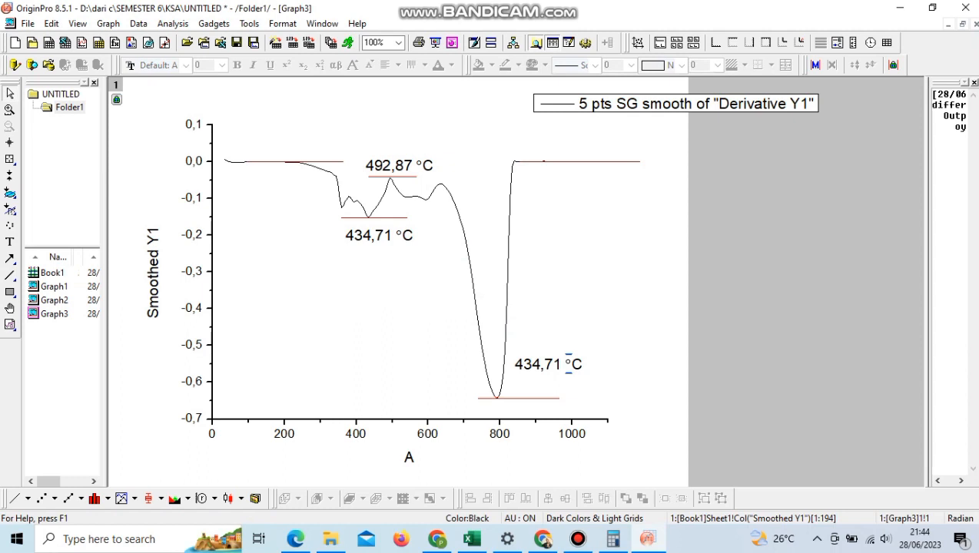
Step: Read the deepest trough's coordinates and change the label beside it to "791,49 °C"
{"action": "left_click", "coordinate": [10, 143]}
{"action": "left_click", "coordinate": [497, 397]}
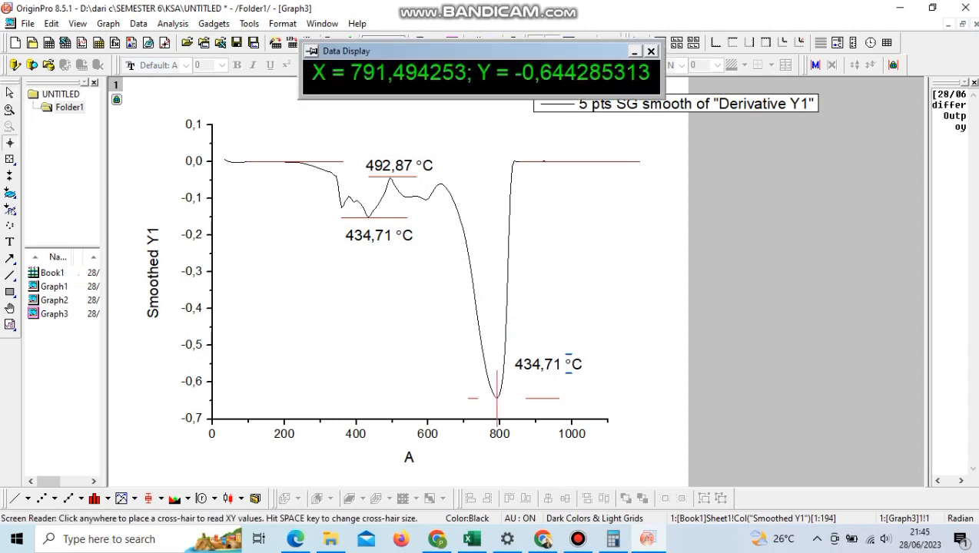
{"action": "key", "text": "Escape"}
{"action": "left_click", "coordinate": [568, 365]}
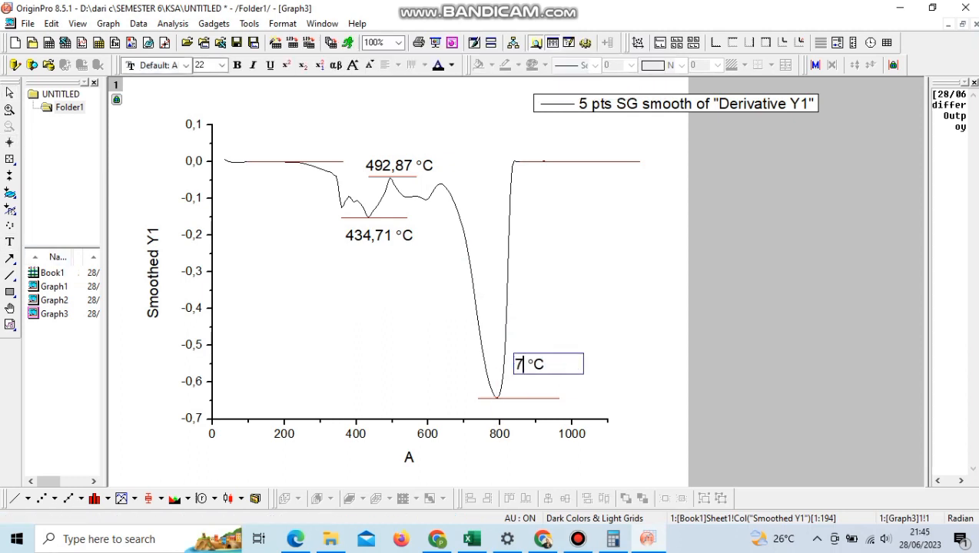
{"action": "left_click", "coordinate": [384, 332]}
Step: Draw an arrow from each of the three temperature labels, pointing away from the curve's marker lines
{"action": "left_click", "coordinate": [13, 262]}
{"action": "left_click", "coordinate": [54, 259]}
{"action": "left_click_drag", "start_coordinate": [393, 150], "coordinate": [415, 140]}
{"action": "left_click_drag", "start_coordinate": [369, 269], "coordinate": [369, 269]}
{"action": "left_click_drag", "start_coordinate": [542, 334], "coordinate": [542, 334]}
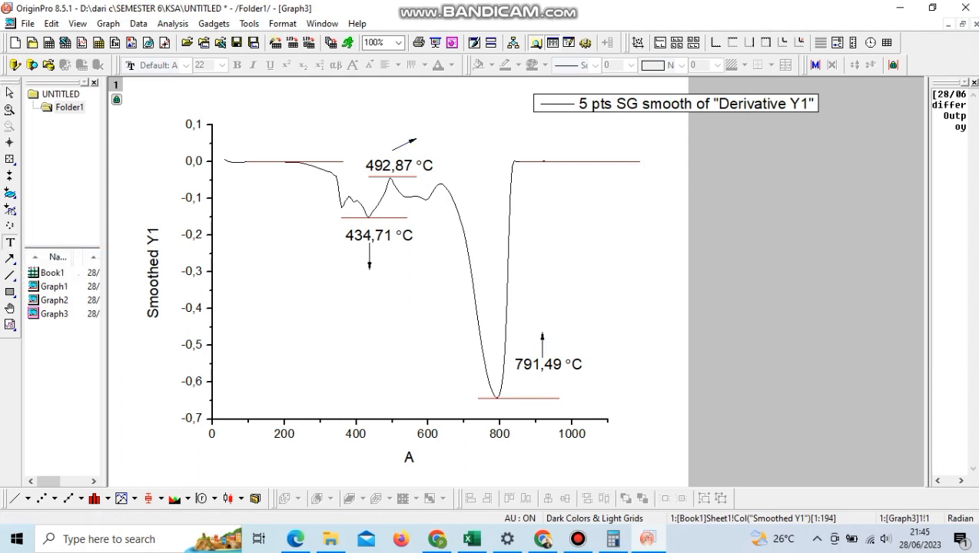
Step: Label the peak "Eksotermik" and the first valley "Endotermik", and place a copy of "Endotermik" beneath the 791,49 °C label
{"action": "left_click", "coordinate": [421, 140]}
{"action": "type", "text": "Eksotermik"}
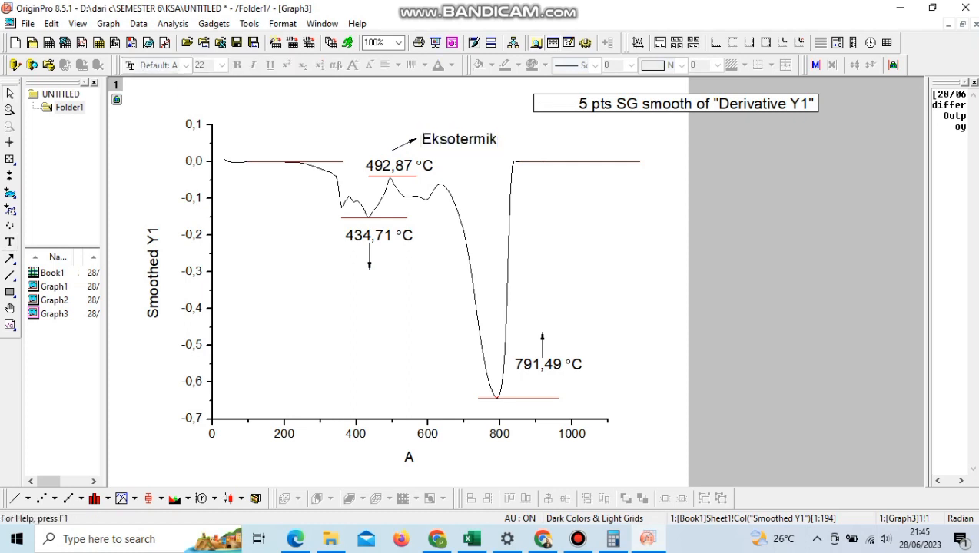
{"action": "left_click", "coordinate": [373, 280]}
{"action": "type", "text": "Endotermik"}
{"action": "key", "text": "Escape"}
{"action": "left_click_drag", "start_coordinate": [476, 283], "coordinate": [554, 383]}
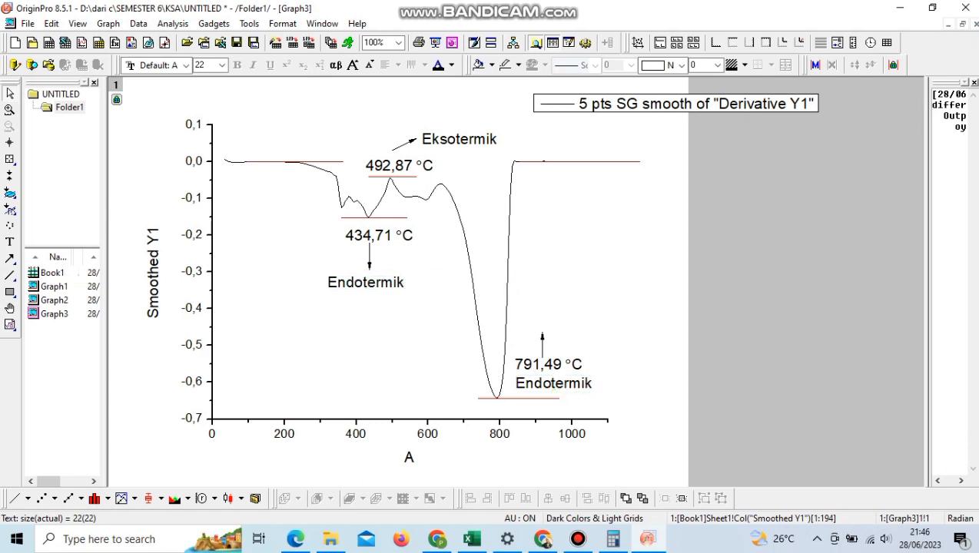
Step: Title the horizontal axis "Temperature (°C)" with the degree symbol and replace the legend text with "DTA"
{"action": "double_click", "coordinate": [409, 458]}
{"action": "left_click_drag", "start_coordinate": [416, 457], "coordinate": [387, 457]}
{"action": "key", "text": "BackSpace"}
{"action": "key", "text": "BackSpace"}
{"action": "key", "text": "Delete"}
{"action": "type", "text": "Temperature ("}
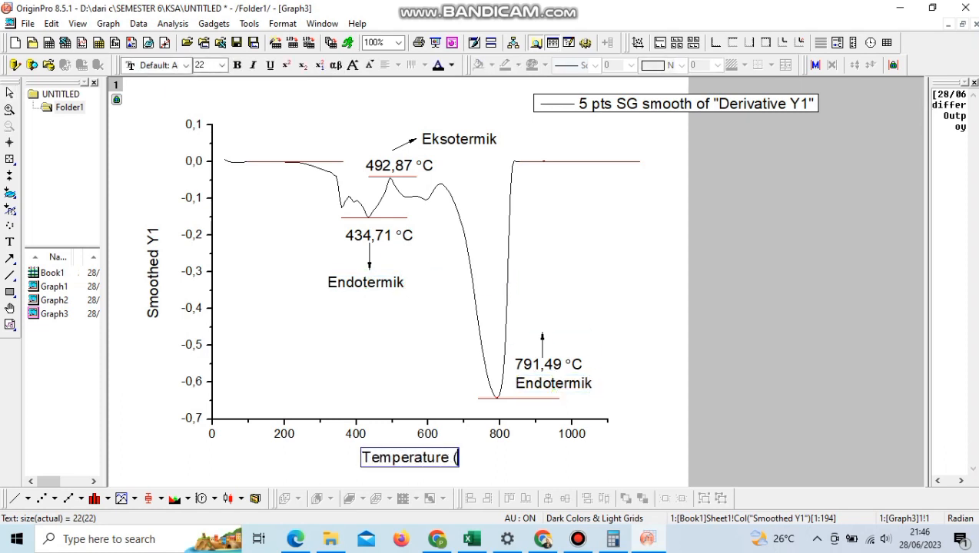
{"action": "key", "text": "ctrl+n"}
{"action": "key", "text": "Escape"}
{"action": "key", "text": "ctrl+m"}
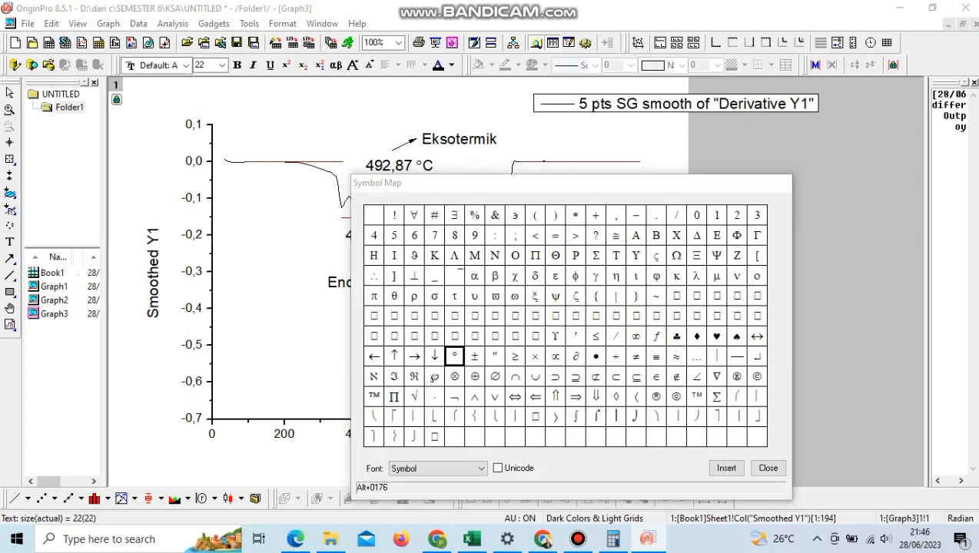
{"action": "key", "text": "Return"}
{"action": "type", "text": "C)"}
{"action": "double_click", "coordinate": [676, 104]}
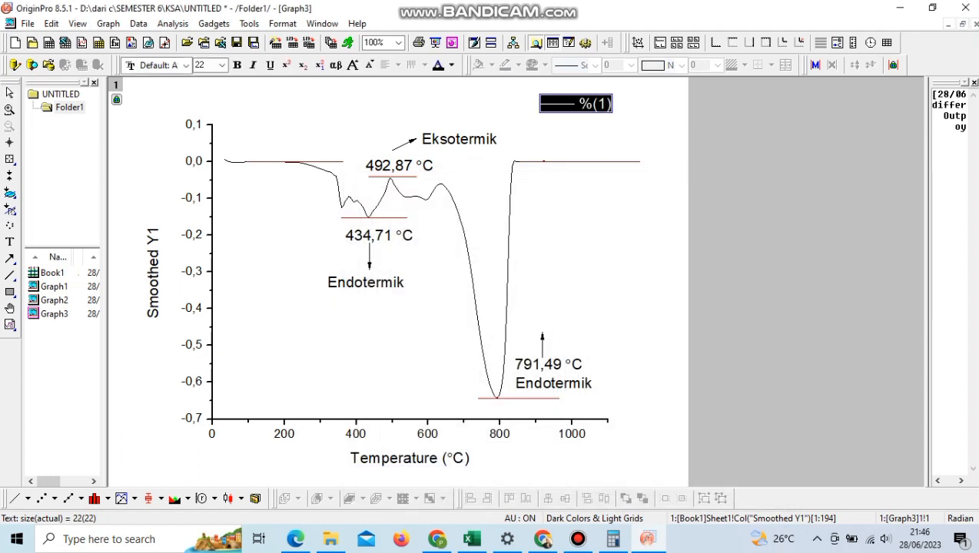
{"action": "type", "text": "DTA"}
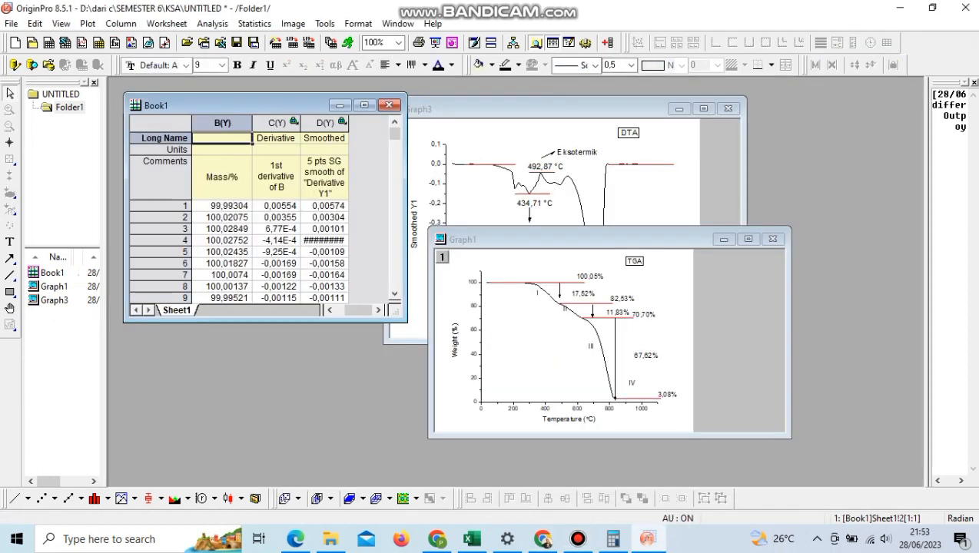
Step: Plot Book1's columns B to D together as a Double-Y graph and maximize its window
{"action": "left_click", "coordinate": [222, 124]}
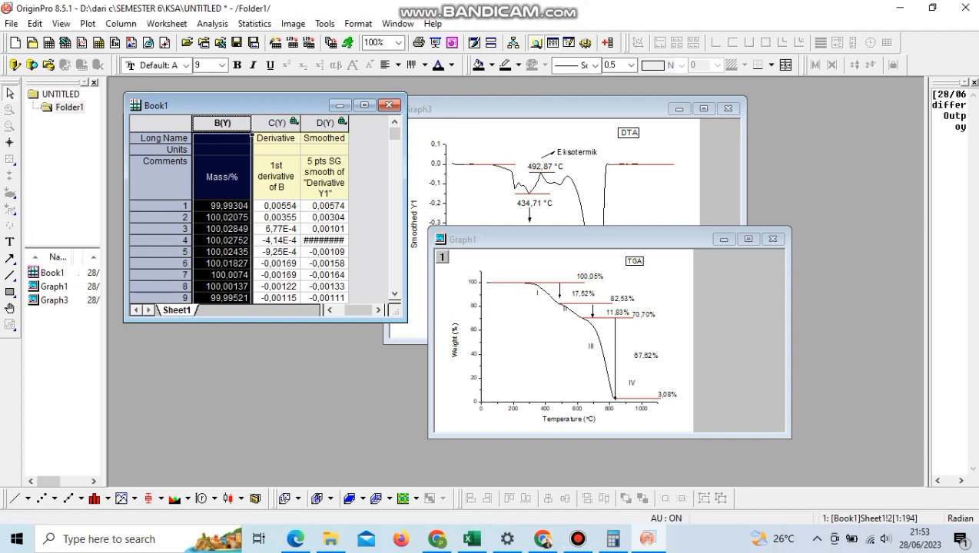
{"action": "left_click_drag", "start_coordinate": [222, 124], "coordinate": [324, 123]}
{"action": "left_click", "coordinate": [135, 499]}
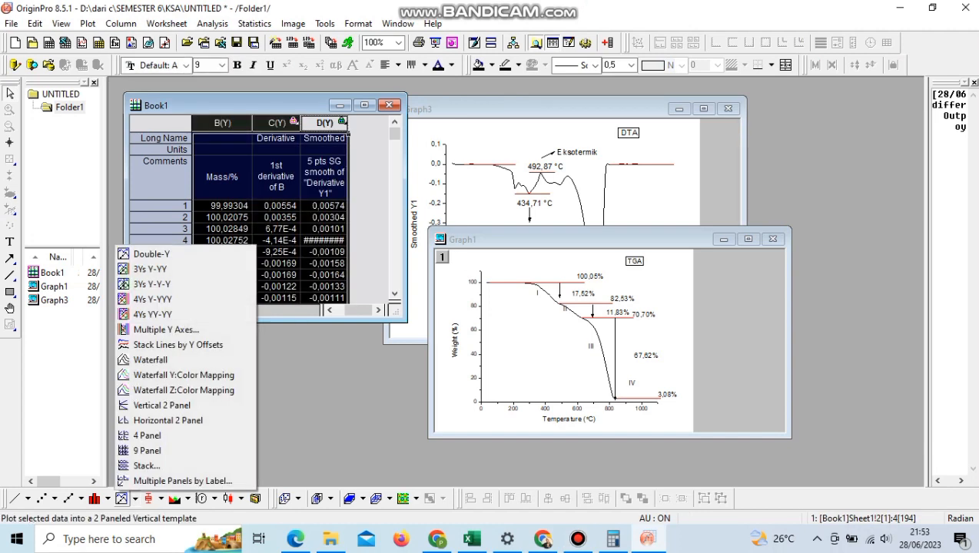
{"action": "left_click", "coordinate": [150, 252]}
{"action": "left_click", "coordinate": [489, 354]}
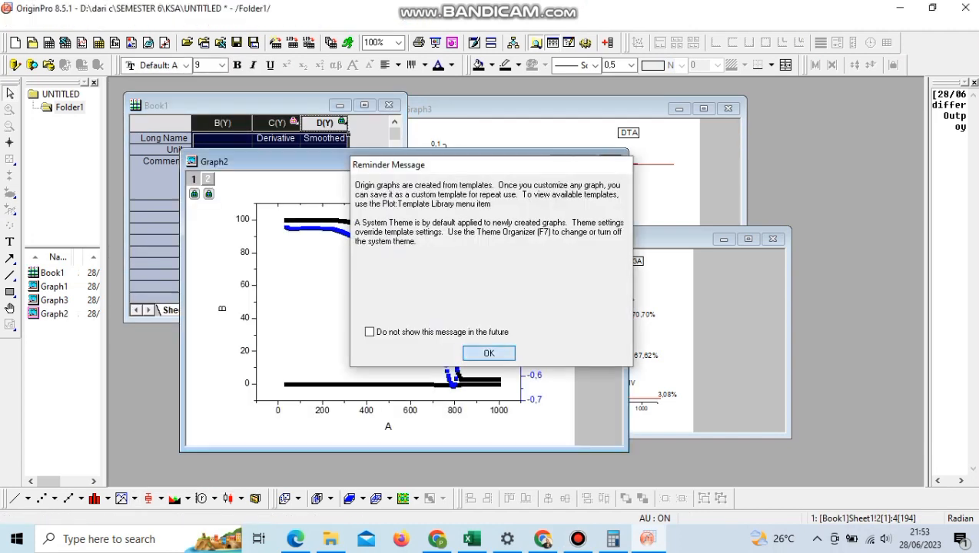
{"action": "left_click", "coordinate": [586, 162]}
Step: Remove the smoothed derivative plot from the Double-Y graph and change the two remaining curves to plain lines
{"action": "left_click", "coordinate": [485, 395]}
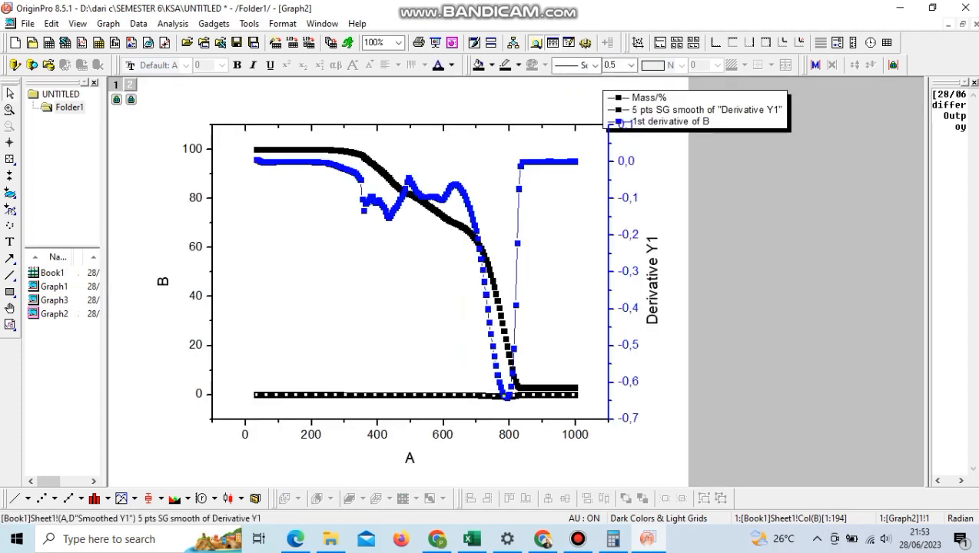
{"action": "right_click", "coordinate": [470, 395]}
{"action": "left_click", "coordinate": [500, 72]}
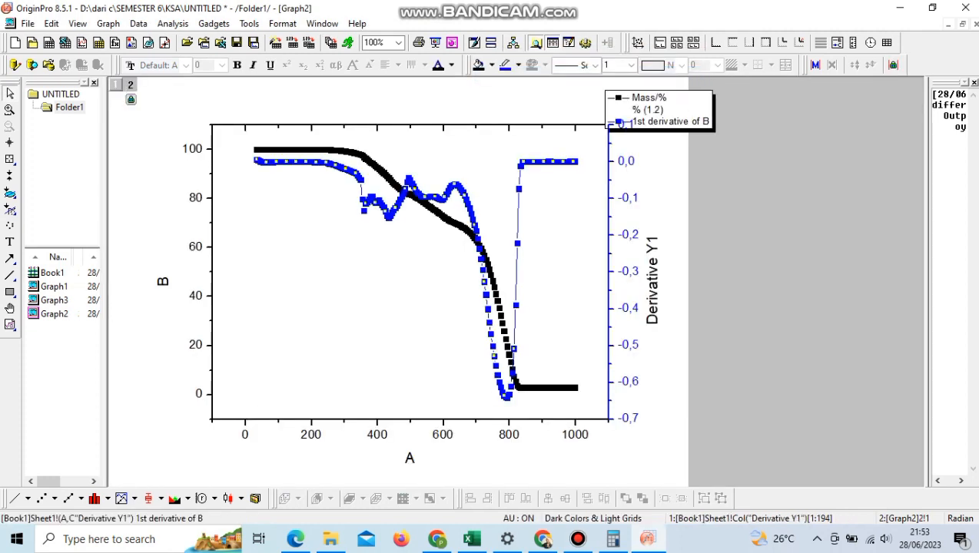
{"action": "left_click", "coordinate": [14, 498]}
{"action": "left_click", "coordinate": [377, 168]}
{"action": "left_click", "coordinate": [15, 498]}
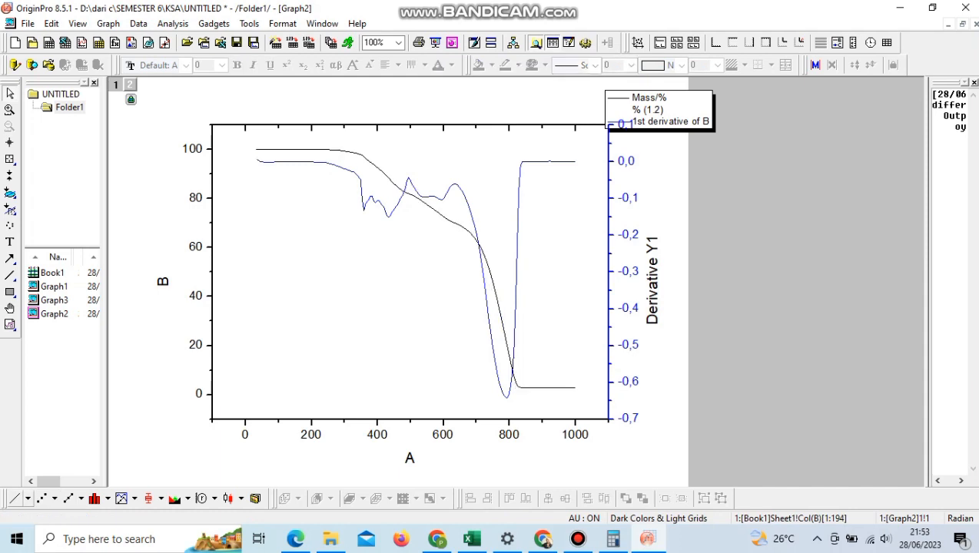
Step: Try to replace the legend entries with "TGA" and "DTA" and move the legend into the plot area
{"action": "left_click", "coordinate": [659, 110]}
{"action": "double_click", "coordinate": [657, 109]}
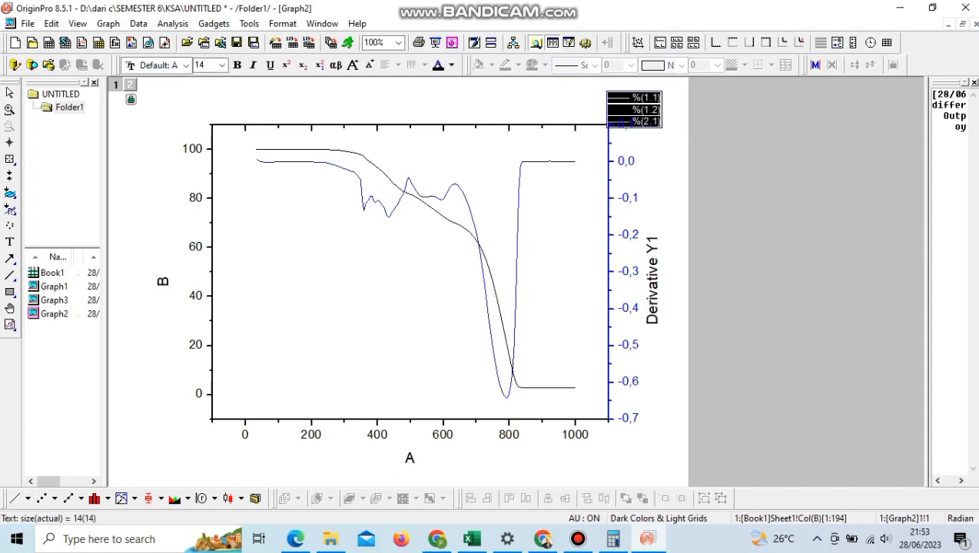
{"action": "left_click", "coordinate": [672, 99]}
{"action": "double_click", "coordinate": [643, 98]}
{"action": "left_click_drag", "start_coordinate": [631, 98], "coordinate": [661, 110]}
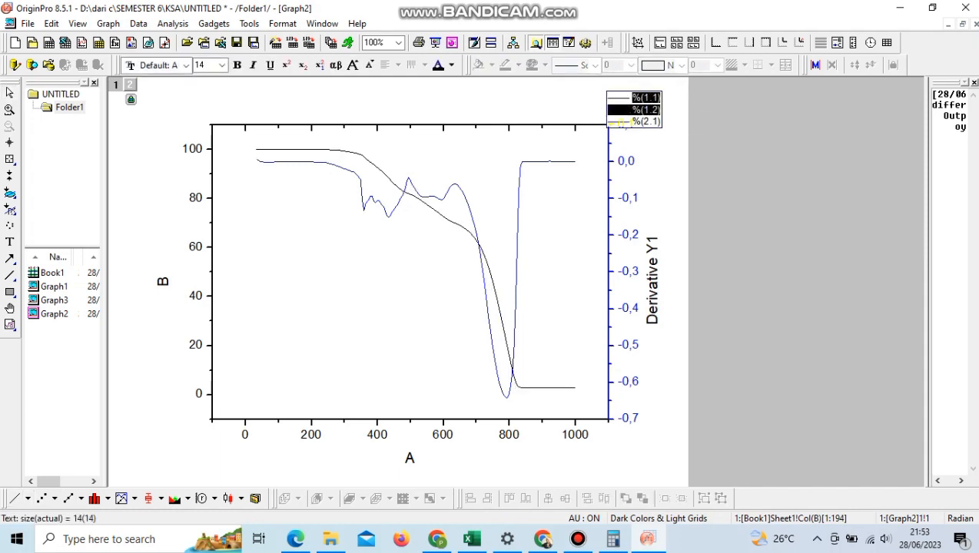
{"action": "type", "text": "TGA DTA"}
{"action": "left_click", "coordinate": [673, 148]}
{"action": "left_click", "coordinate": [638, 109]}
{"action": "left_click_drag", "start_coordinate": [638, 109], "coordinate": [585, 161]}
Step: Undo the legend edits in the Double-Y graph
{"action": "key", "text": "ctrl+z"}
{"action": "key", "text": "ctrl+z"}
{"action": "key", "text": "ctrl+z"}
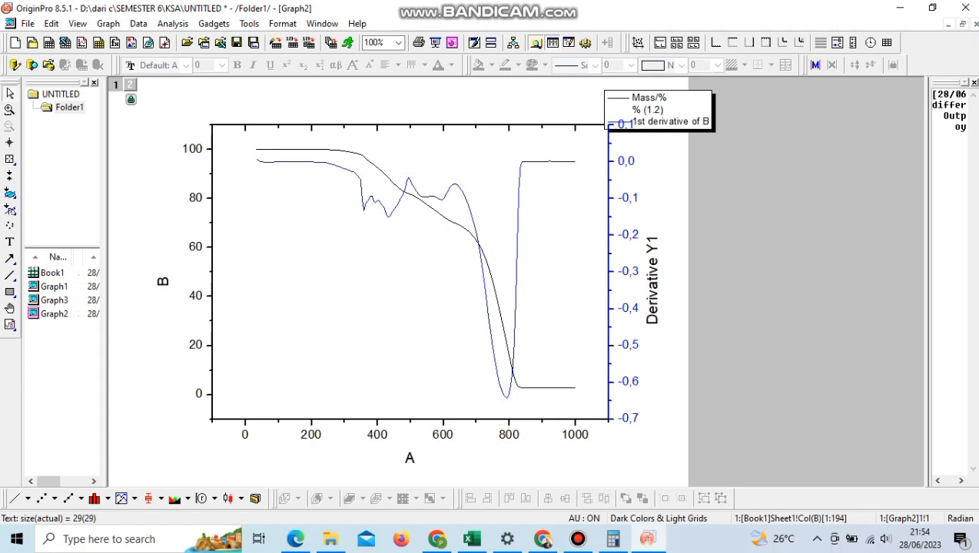
{"action": "key", "text": "ctrl+z"}
{"action": "key", "text": "ctrl+z"}
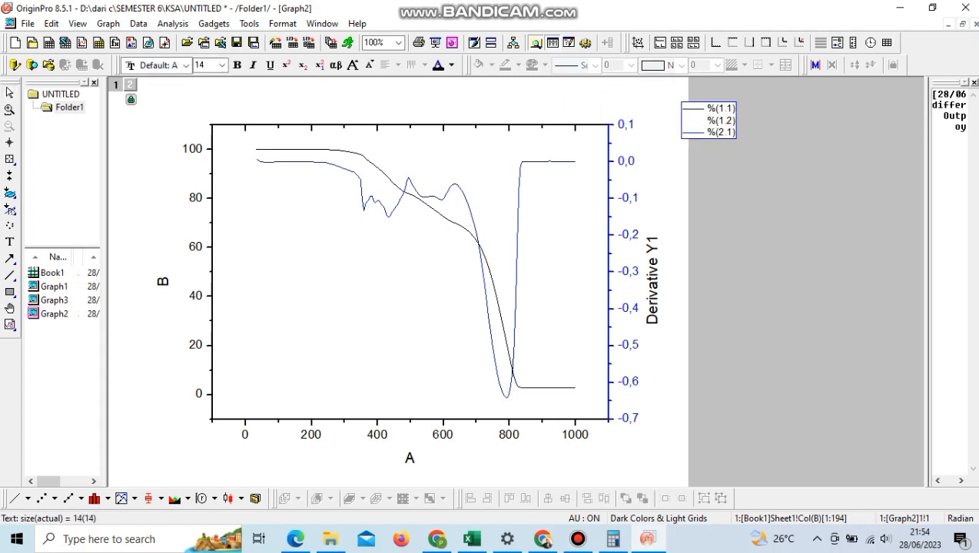
Step: Reduce the legend to two entries, "TGA" for the black curve and "DTA" for the blue curve, above the plot's right corner
{"action": "left_click_drag", "start_coordinate": [707, 132], "coordinate": [736, 133]}
{"action": "key", "text": "BackSpace"}
{"action": "left_click_drag", "start_coordinate": [707, 121], "coordinate": [658, 100]}
{"action": "left_click", "coordinate": [761, 146]}
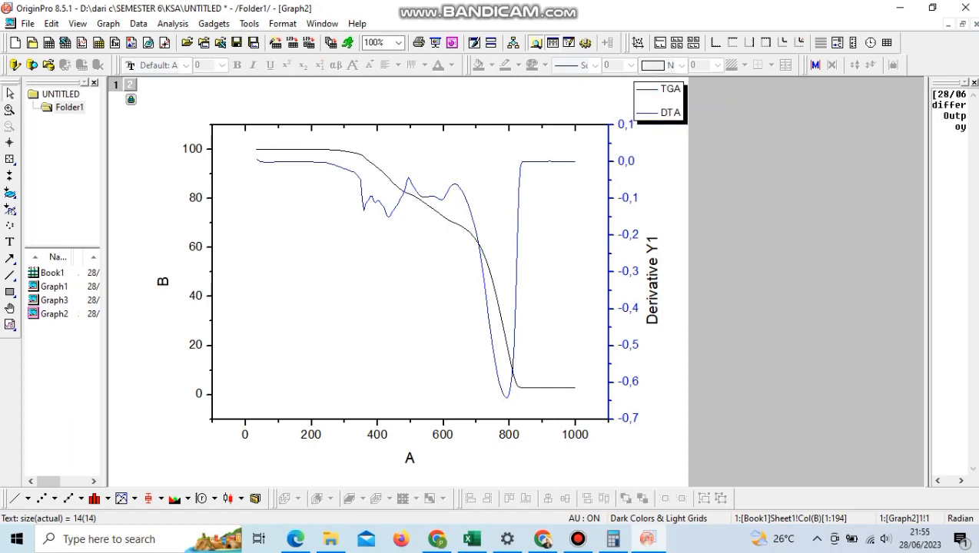
Step: Replace the title of the mass axis, B, with "TGA(%)"
{"action": "left_click", "coordinate": [163, 281]}
{"action": "double_click", "coordinate": [163, 281]}
{"action": "left_click_drag", "start_coordinate": [143, 281], "coordinate": [179, 281]}
{"action": "type", "text": "TGA"}
{"action": "key", "text": "Delete"}
{"action": "left_click", "coordinate": [163, 346]}
{"action": "double_click", "coordinate": [163, 281]}
{"action": "type", "text": "(%)"}
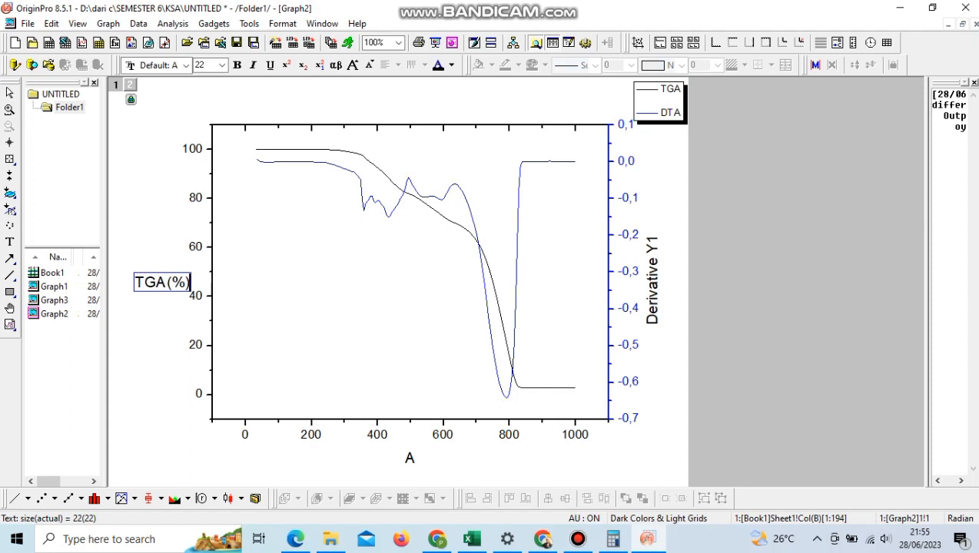
Step: Replace the Derivative Y1 axis title with "DTA(µV)", inserting the micro character from the symbol map
{"action": "double_click", "coordinate": [652, 281]}
{"action": "key", "text": "BackSpace"}
{"action": "key", "text": "BackSpace"}
{"action": "type", "text": "("}
{"action": "key", "text": "ctrl+m"}
{"action": "left_click", "coordinate": [717, 276]}
{"action": "left_click", "coordinate": [495, 296]}
{"action": "left_click", "coordinate": [726, 468]}
{"action": "left_click", "coordinate": [769, 468]}
{"action": "key", "text": "BackSpace"}
{"action": "type", "text": "V)"}
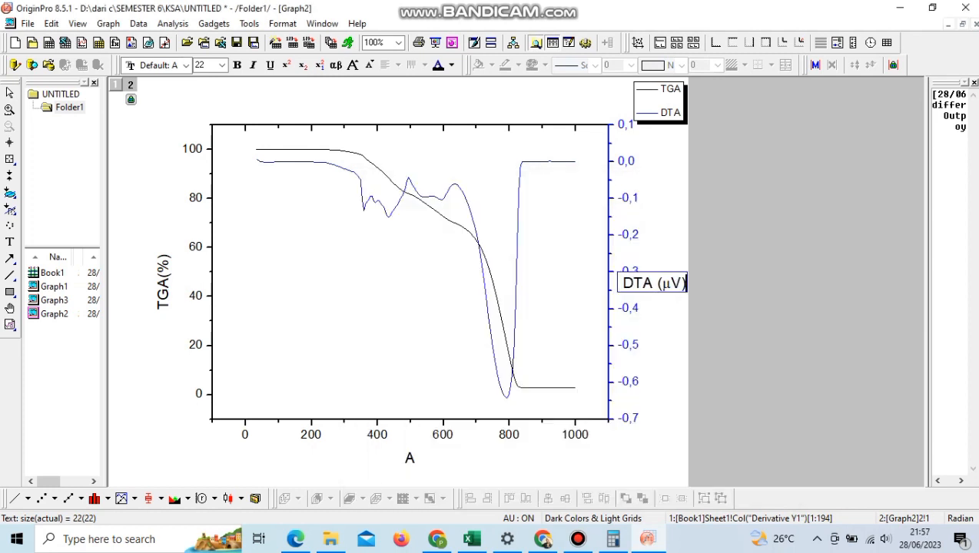
{"action": "left_click", "coordinate": [738, 315]}
Step: Replace the Double-Y graph's horizontal axis title with "Temperature (°C)", inserting the degree sign from the symbol map
{"action": "double_click", "coordinate": [413, 458]}
{"action": "key", "text": "ctrl+a"}
{"action": "type", "text": "Temperature ("}
{"action": "key", "text": "ctrl+m"}
{"action": "left_click", "coordinate": [454, 356]}
{"action": "left_click", "coordinate": [726, 468]}
{"action": "left_click", "coordinate": [769, 468]}
{"action": "type", "text": "C)"}
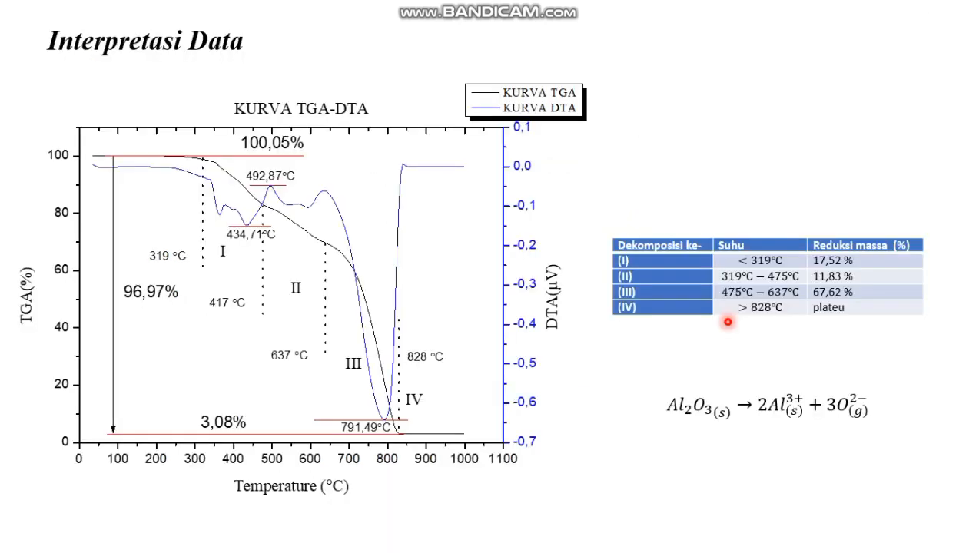